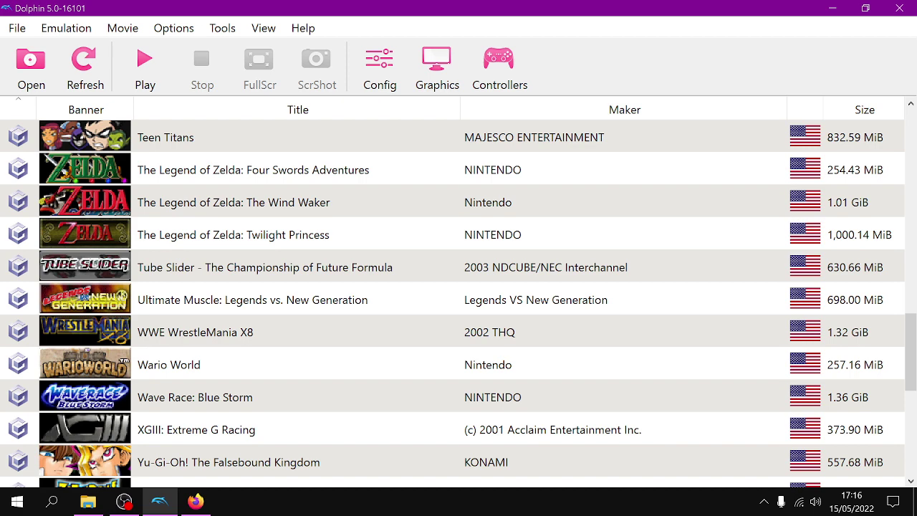
Step: Examine the GameCube and Wii titles throughout the game list
scroll(459, 297, "down", 2)
scroll(458, 297, "up", 2)
scroll(458, 298, "down", 4)
left_click(254, 310)
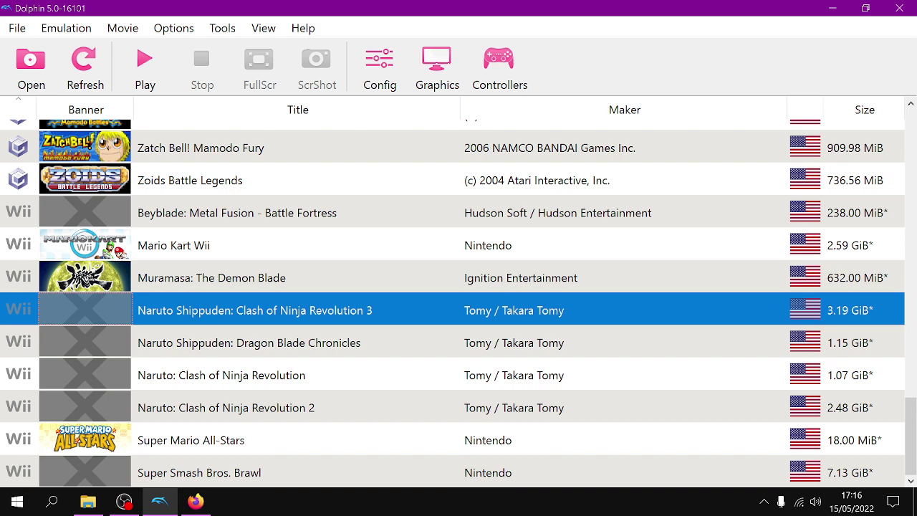
scroll(459, 304, "up", 2)
scroll(458, 304, "down", 2)
scroll(459, 304, "up", 3)
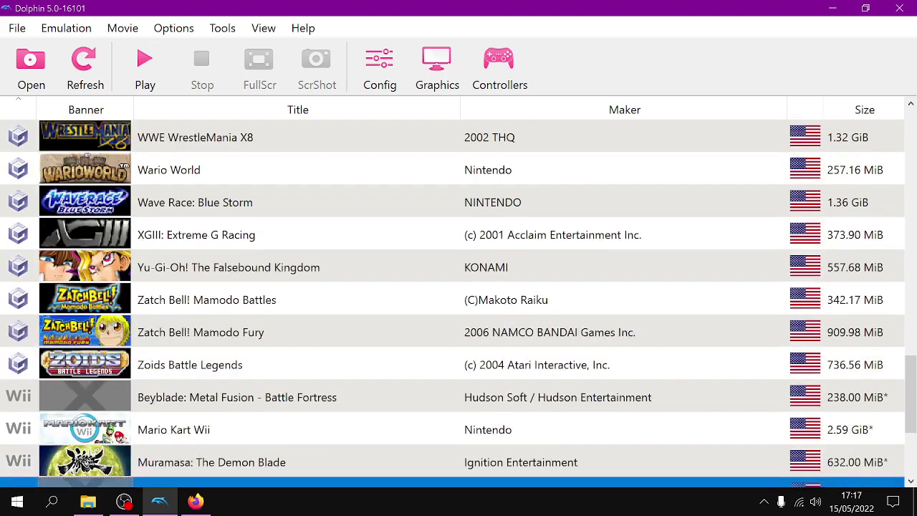
scroll(459, 304, "down", 3)
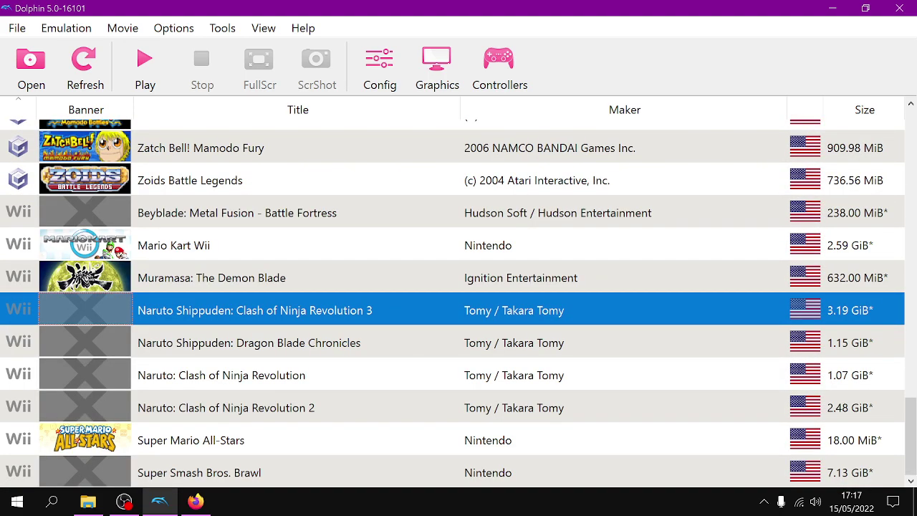
scroll(459, 304, "up", 6)
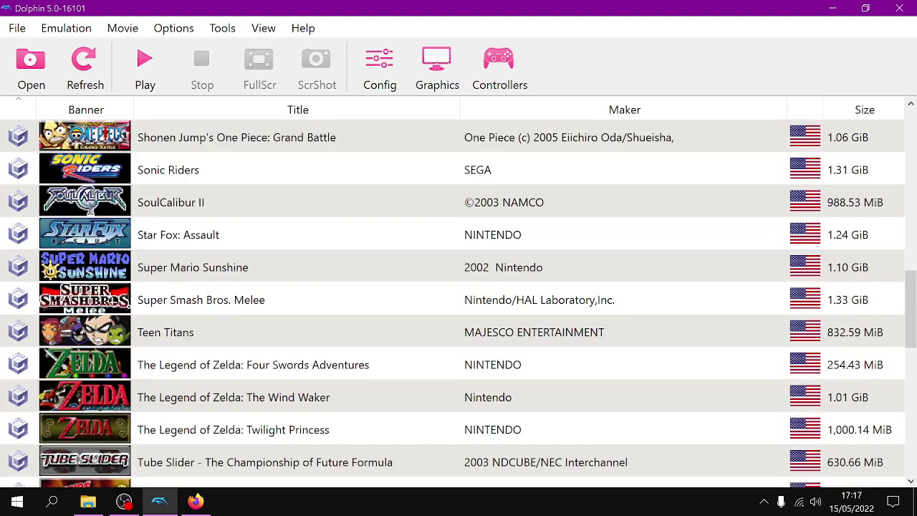
scroll(459, 304, "up", 6)
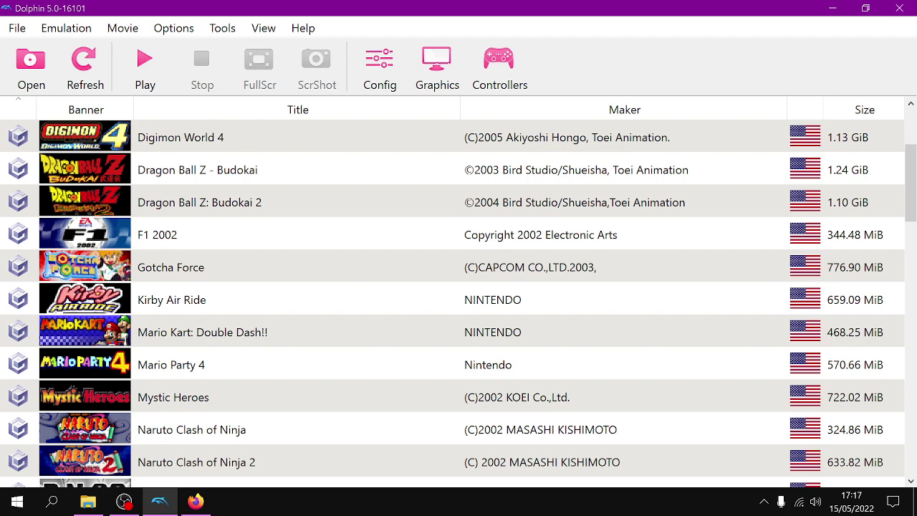
scroll(459, 286, "down", 1)
scroll(458, 286, "up", 3)
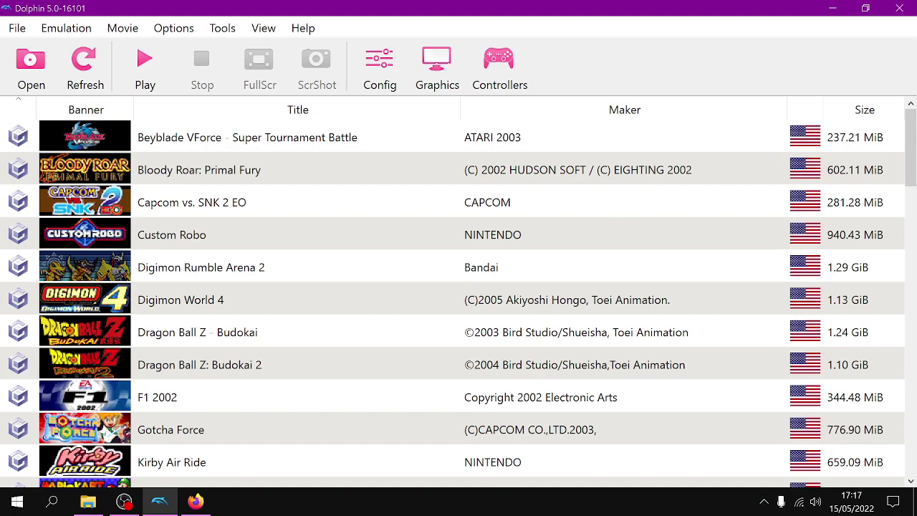
scroll(458, 286, "down", 1)
scroll(459, 286, "up", 1)
scroll(459, 287, "down", 7)
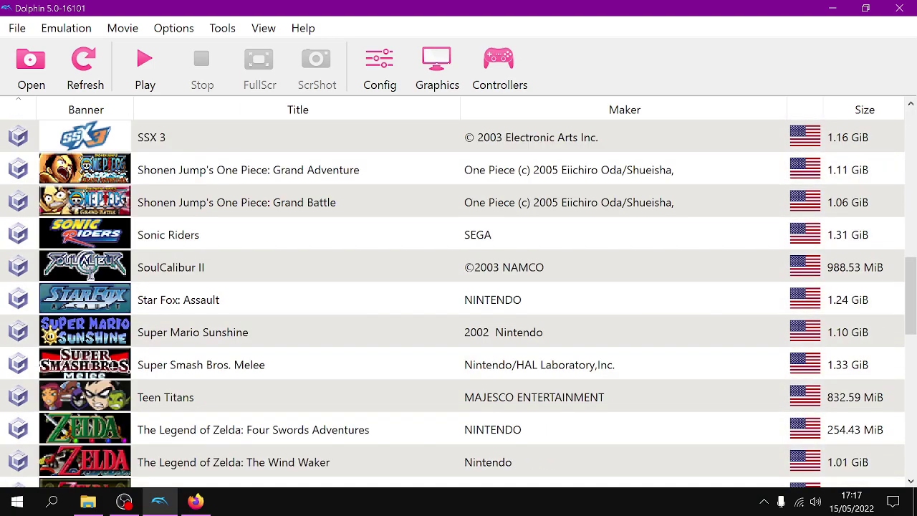
scroll(458, 286, "down", 7)
left_click(458, 310)
scroll(458, 300, "up", 15)
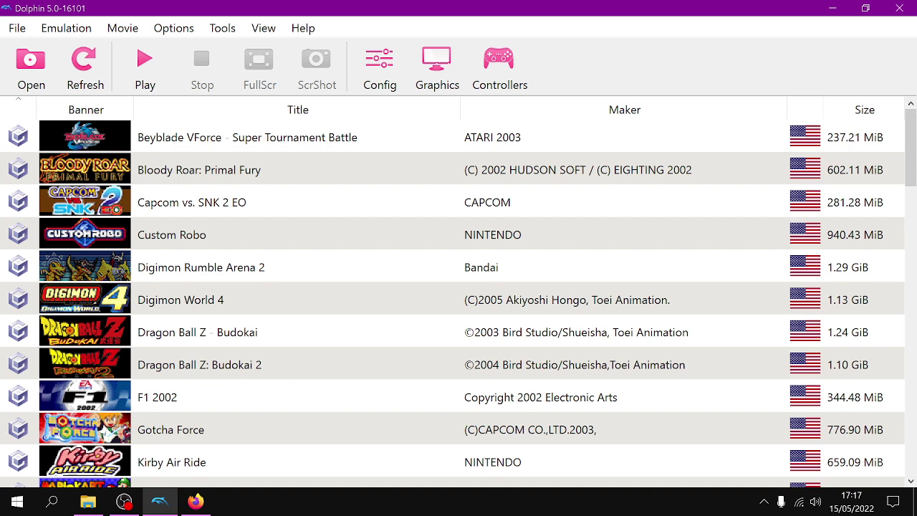
Step: Launch Super Smash Bros. Melee from the game list and enter its main menu
scroll(458, 294, "down", 4)
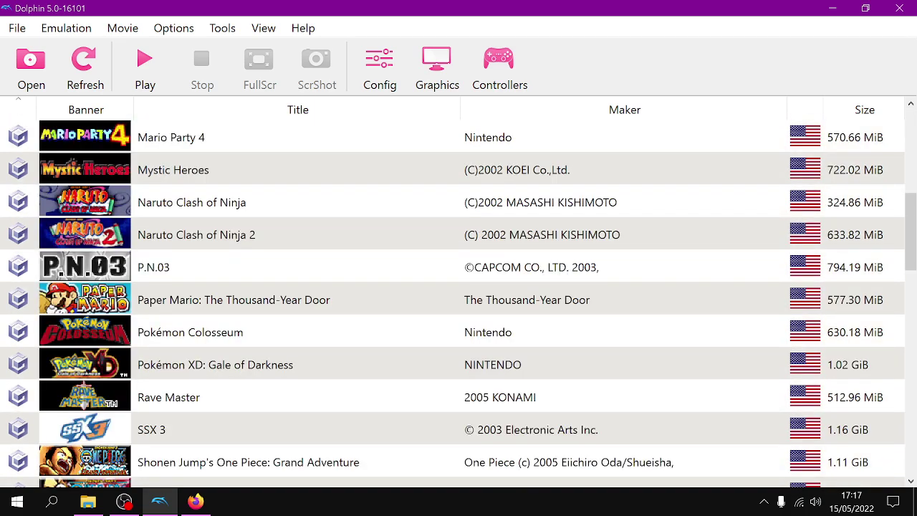
scroll(458, 294, "down", 1)
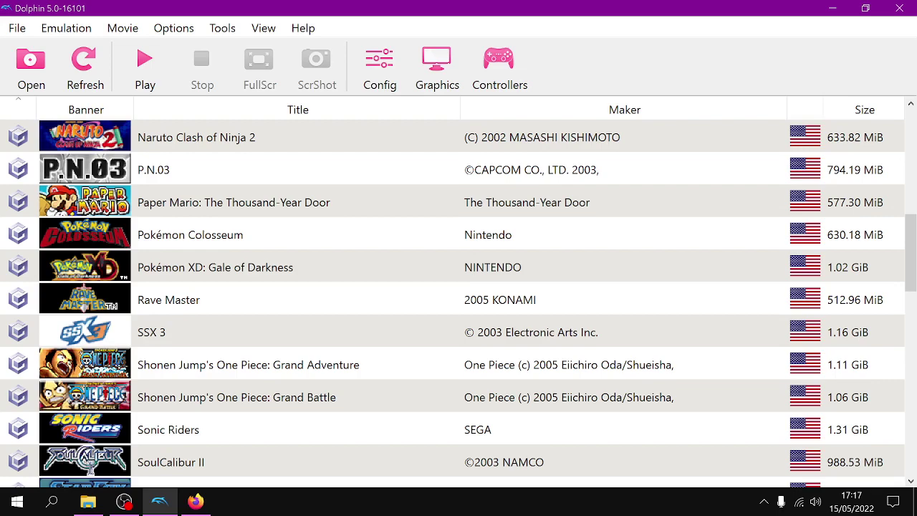
scroll(458, 293, "up", 3)
scroll(459, 293, "up", 2)
scroll(459, 293, "down", 6)
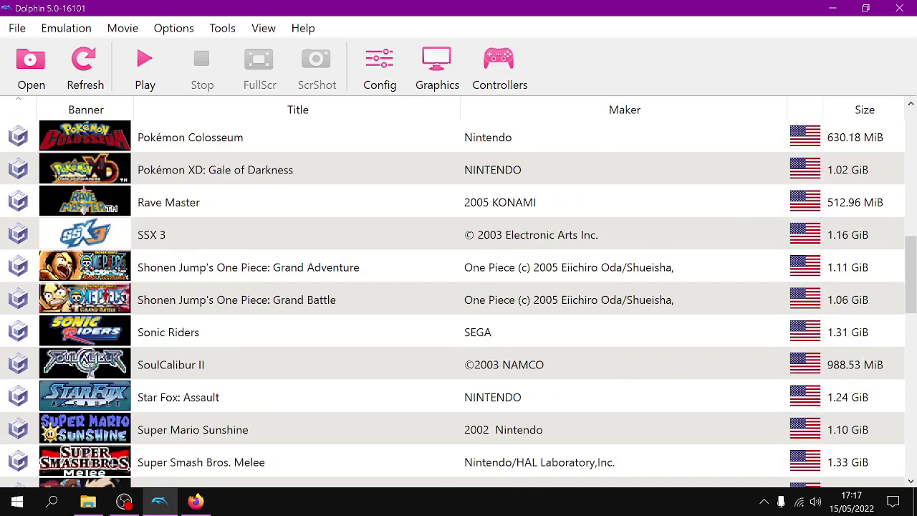
scroll(459, 294, "down", 1)
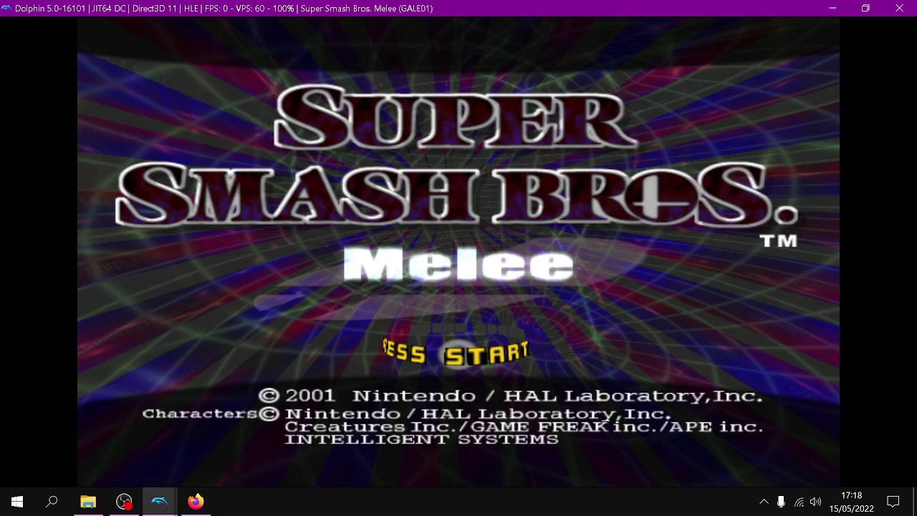
key("Return")
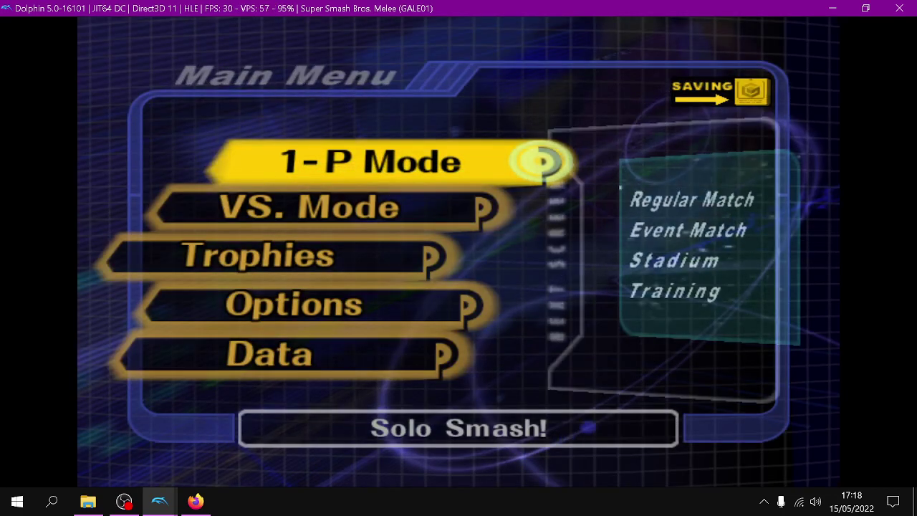
Step: Start a standard Melee battle from VS. Mode to reach the character selection
key("Down")
key("Down")
key("Up")
key("Up")
key("Down")
key("Down")
key("Up")
key("Return")
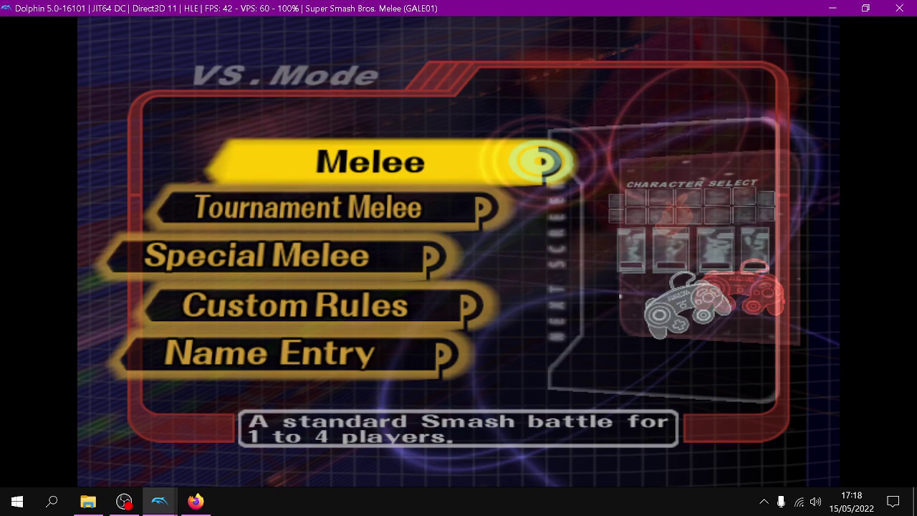
key("Return")
Step: Choose Link in the blue outfit as player 1's fighter
key("Up")
key("Right")
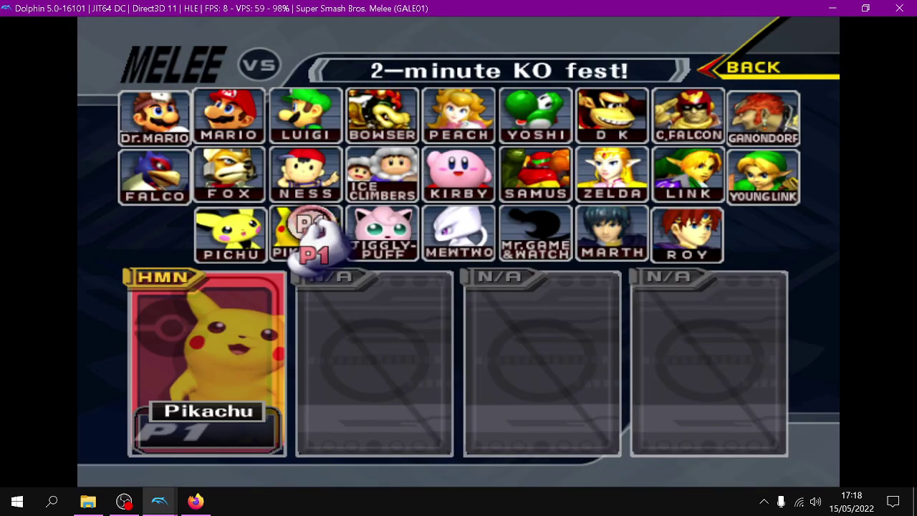
key("Right")
key("Up")
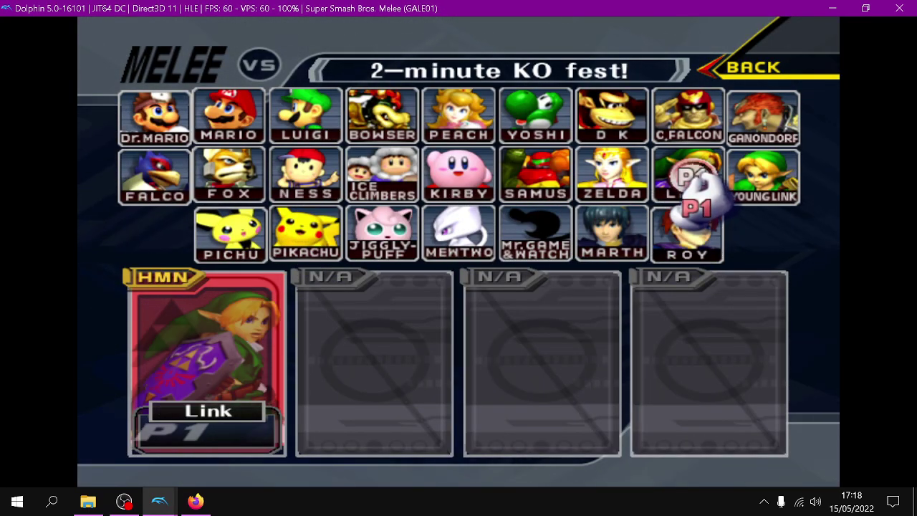
key("Return")
key("Down")
key("Left")
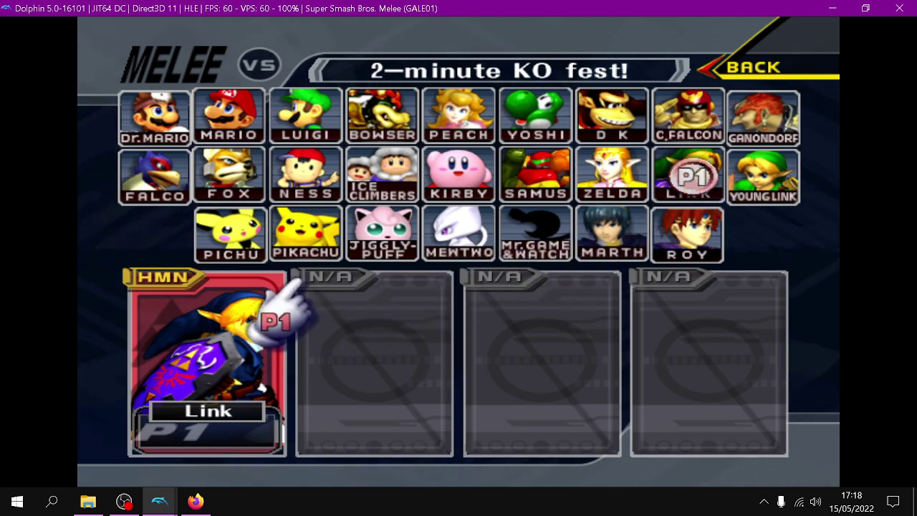
Step: Add an opponent in the second player slot and proceed to the stage selection
key("Right")
key("Return")
key("Return")
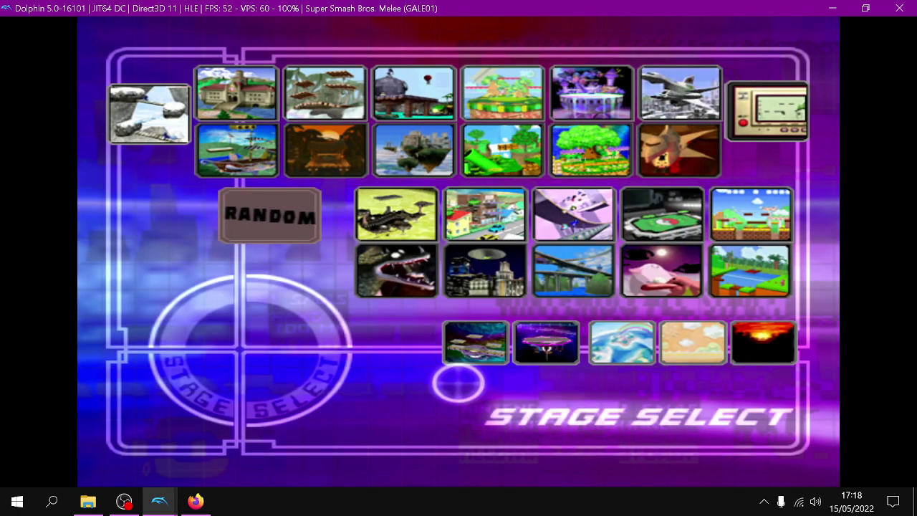
Step: Start the match on the Final Destination stage
key("Left")
key("Up")
key("Right")
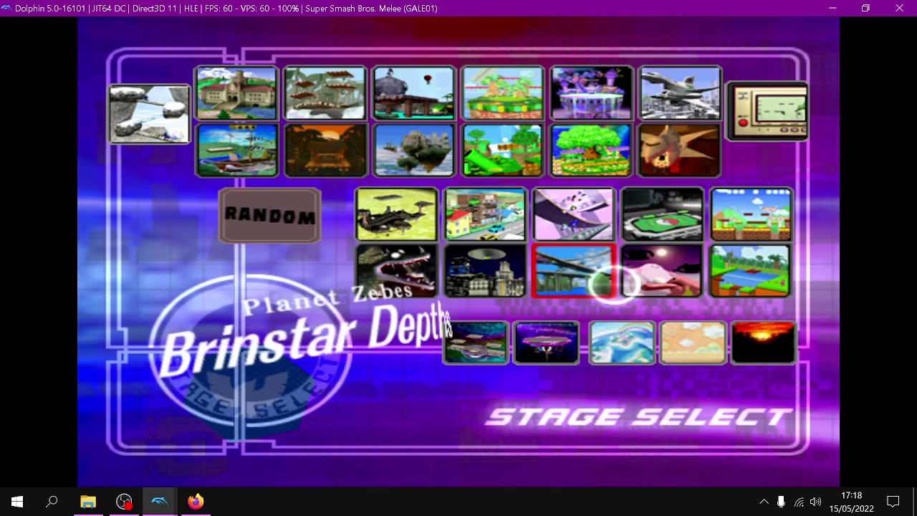
key("Left")
key("Down")
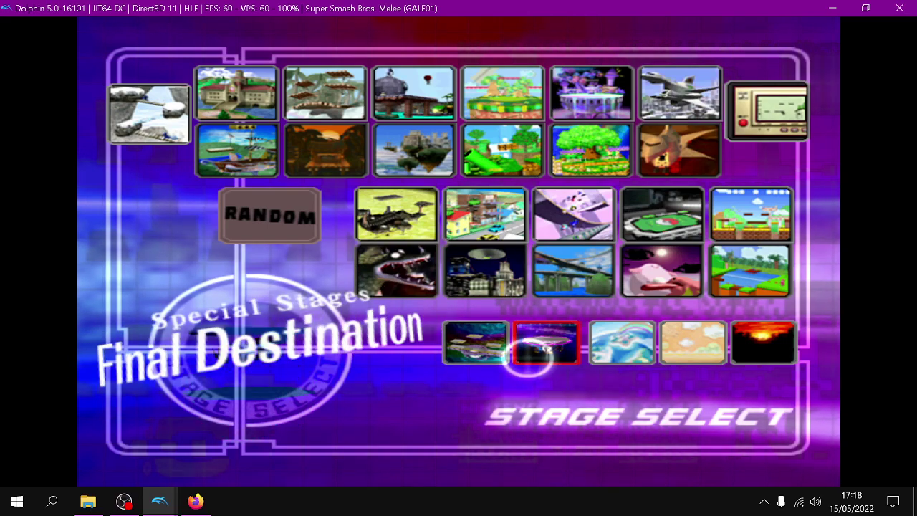
key("Return")
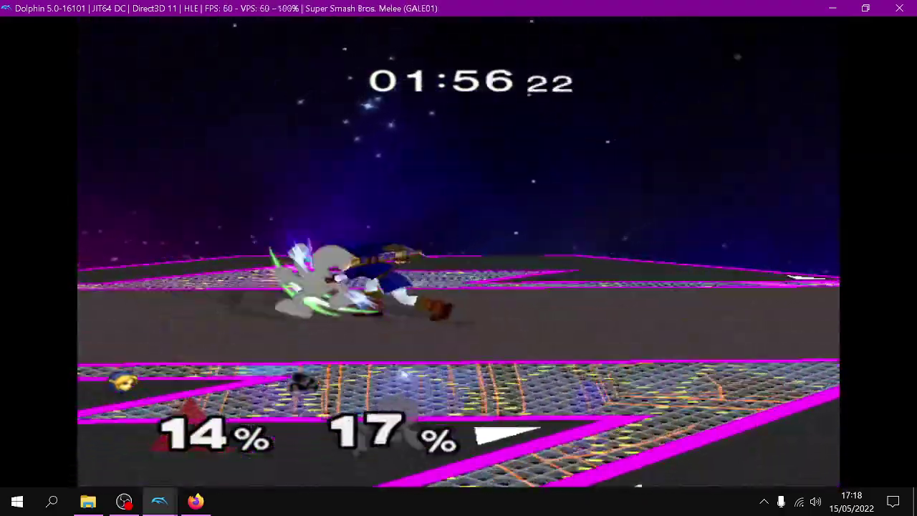
Step: Pause the match and stop the current emulation to return to the game list
key("Return")
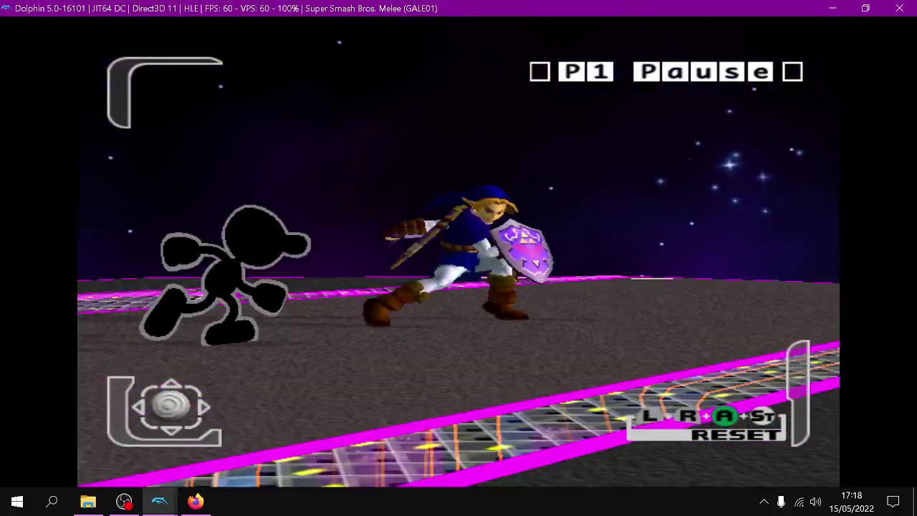
key("Up")
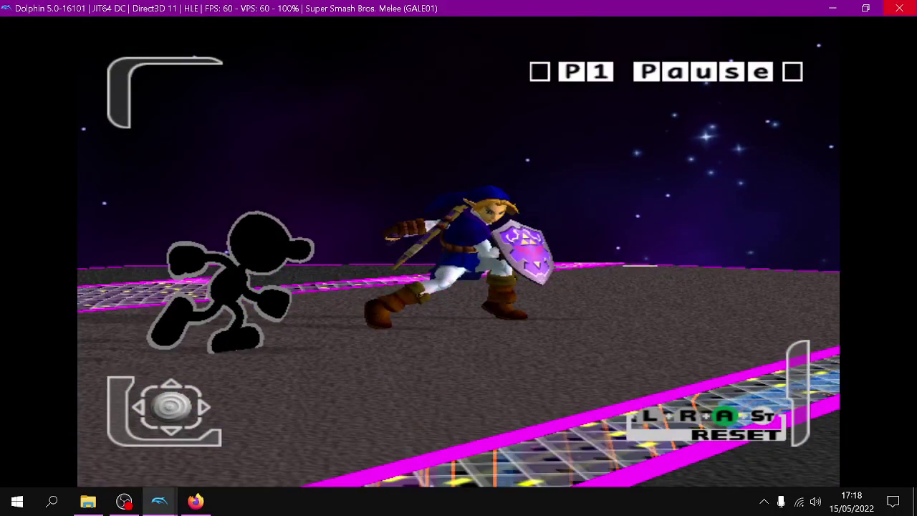
left_click(899, 8)
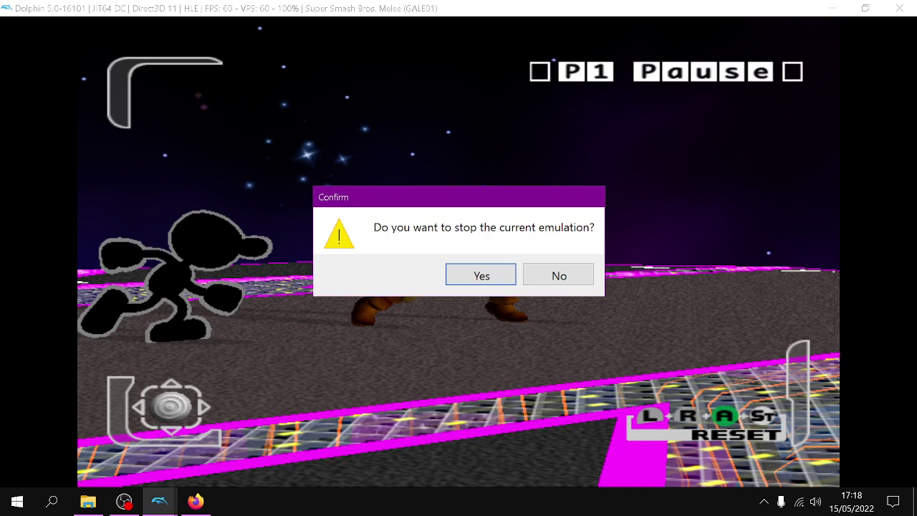
key("Return")
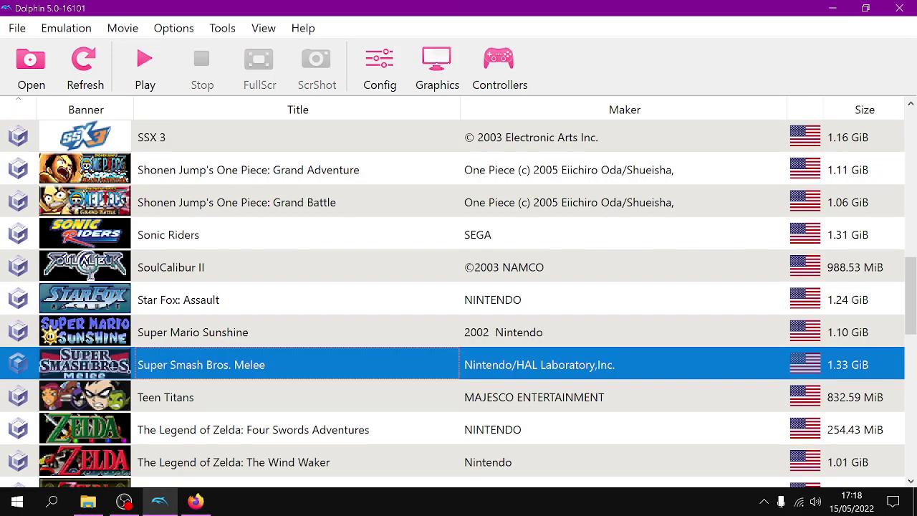
left_click(237, 202)
scroll(459, 300, "up", 6)
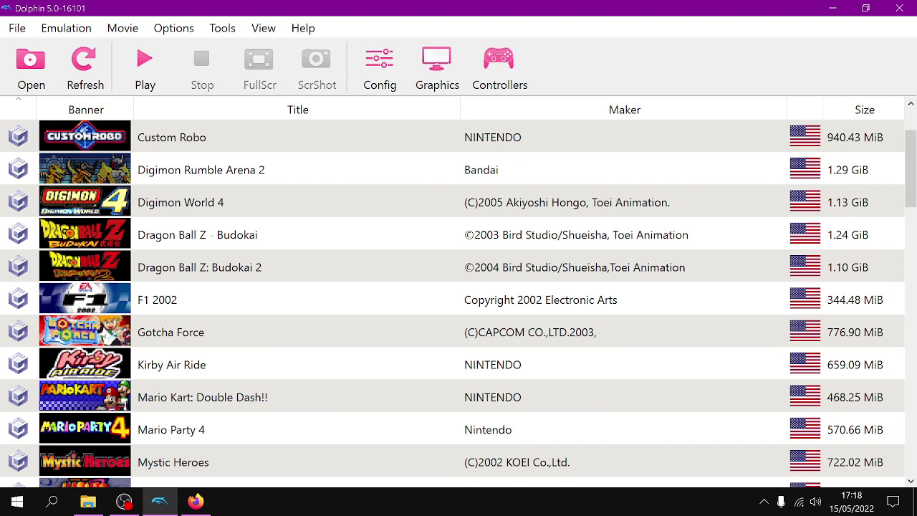
Step: Switch to File Explorer and extract the "Simpsons, The - Road Rage (USA)" archive in Downloads into its own folder with 7-Zip
left_click(89, 501)
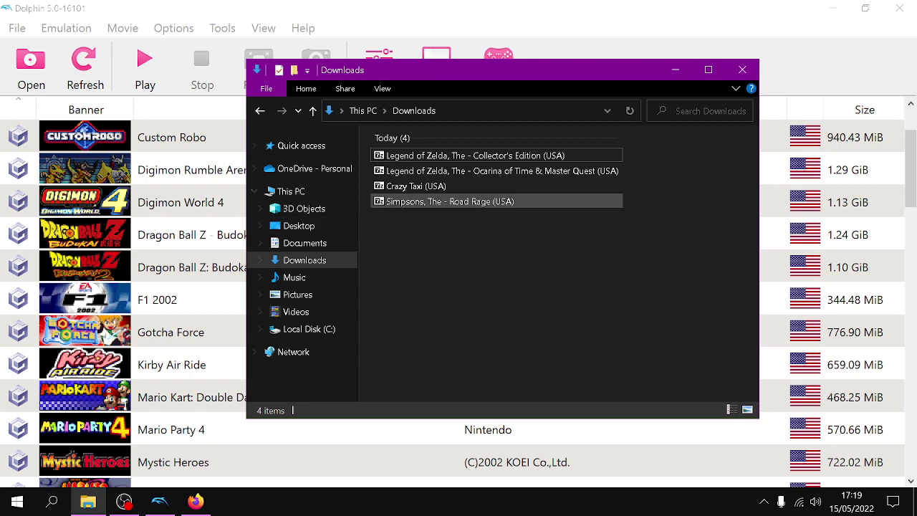
left_click(450, 202)
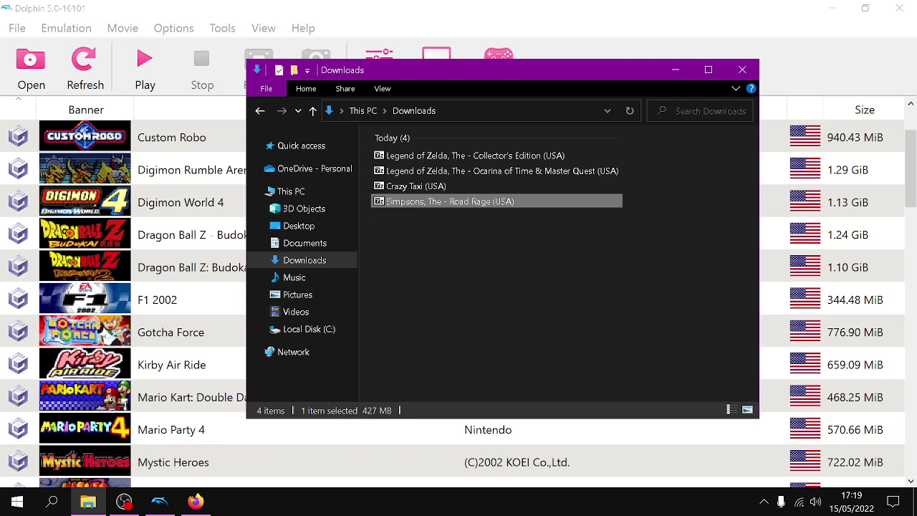
right_click(487, 195)
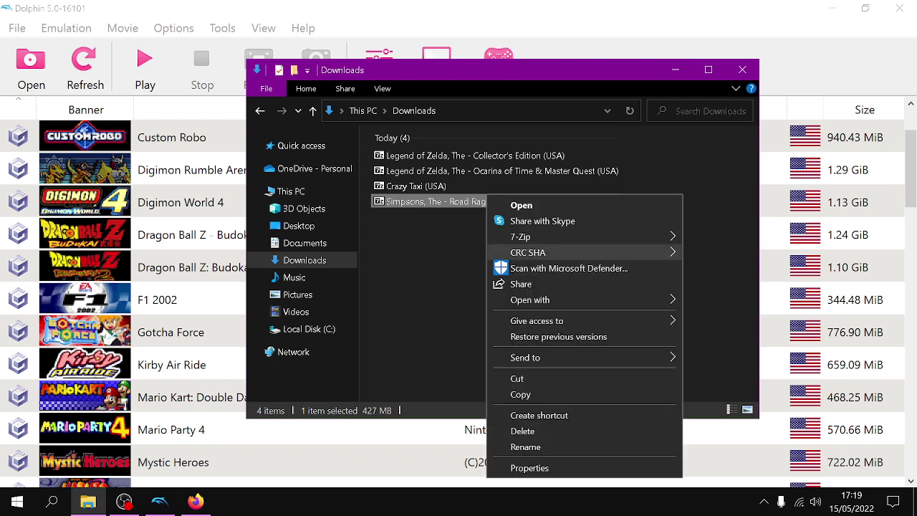
mouse_move(520, 236)
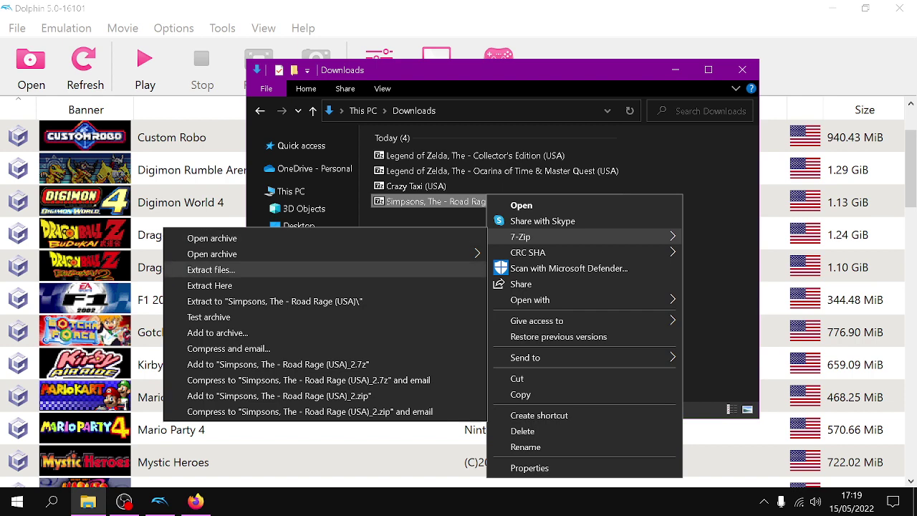
left_click(211, 269)
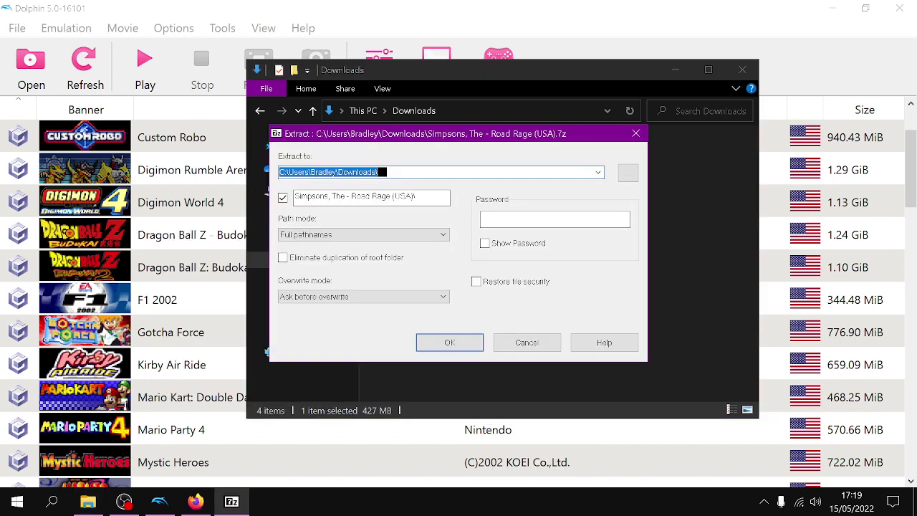
key("Return")
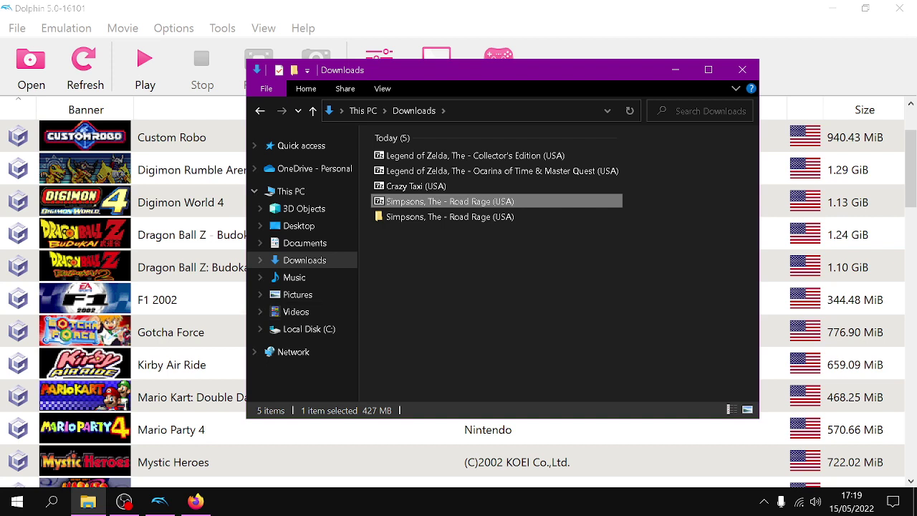
Step: Open the extracted "Simpsons, The - Road Rage (USA)" folder in Downloads and select its nkit disc image
left_click(450, 216)
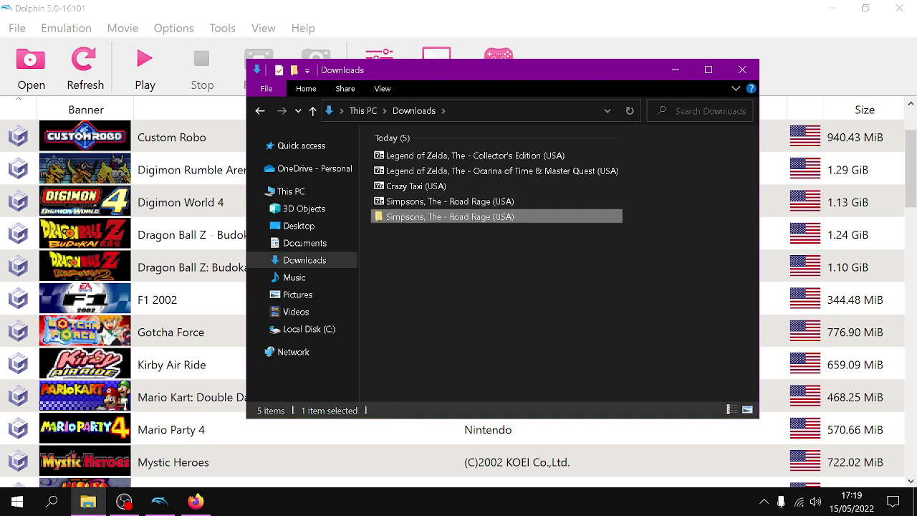
double_click(450, 216)
left_click(458, 157)
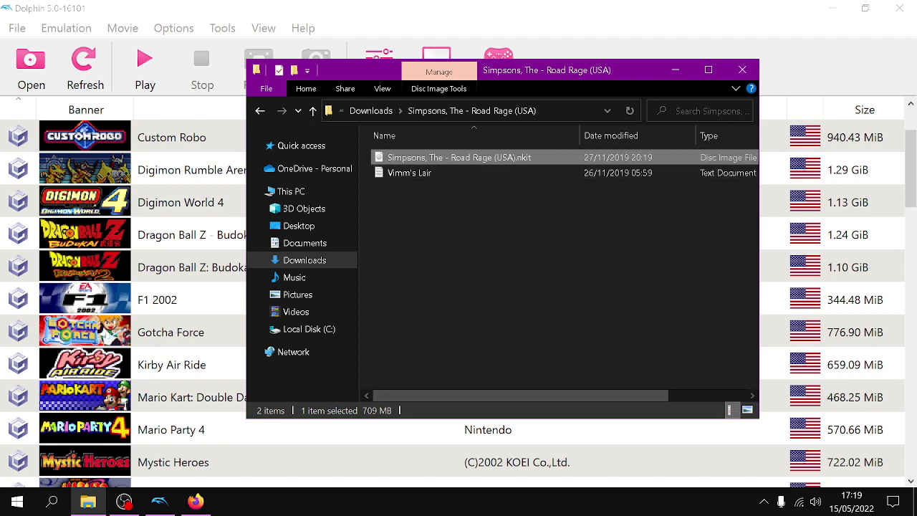
Step: Look through the Gamecube Wii Roms folder and its Wii subfolder under Documents > Roms, and return to Downloads
left_click(304, 243)
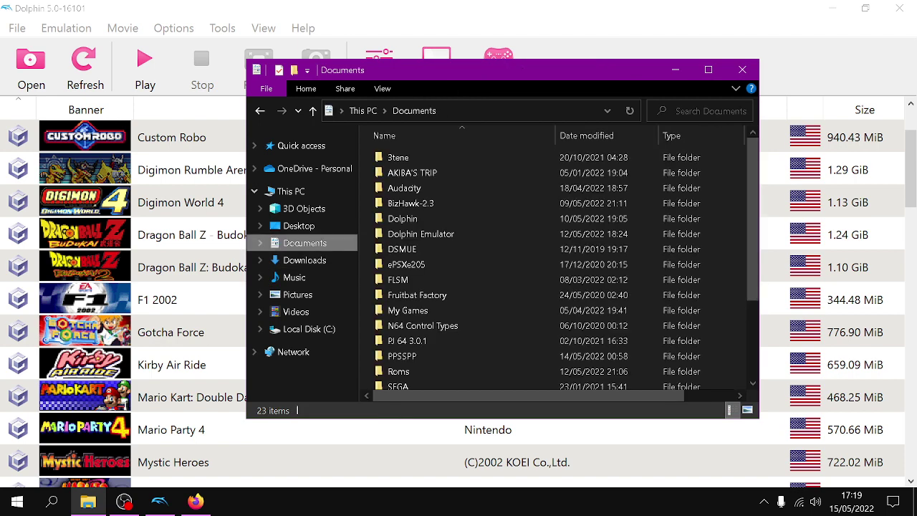
scroll(415, 315, "down", 2)
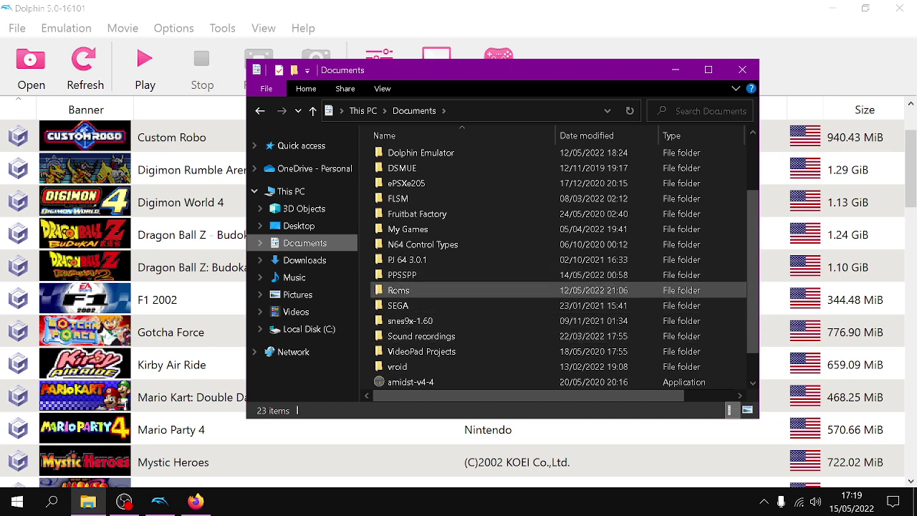
double_click(398, 290)
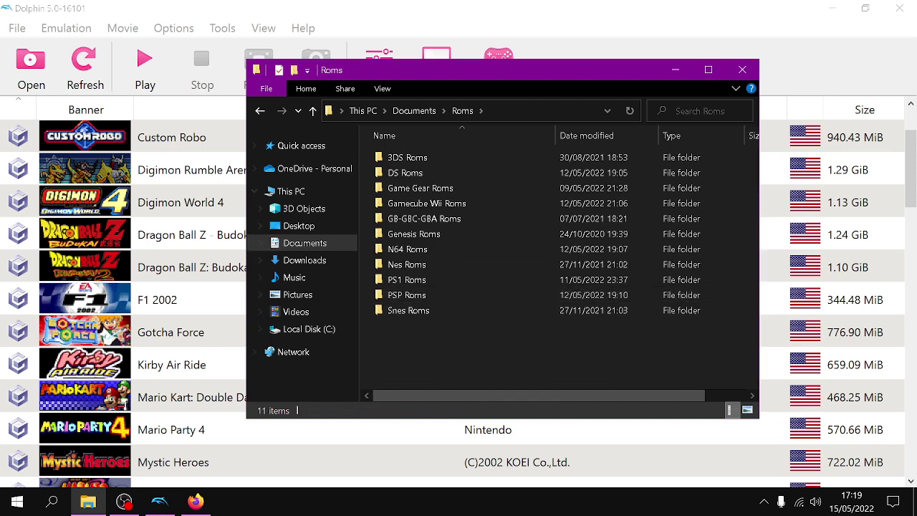
double_click(426, 203)
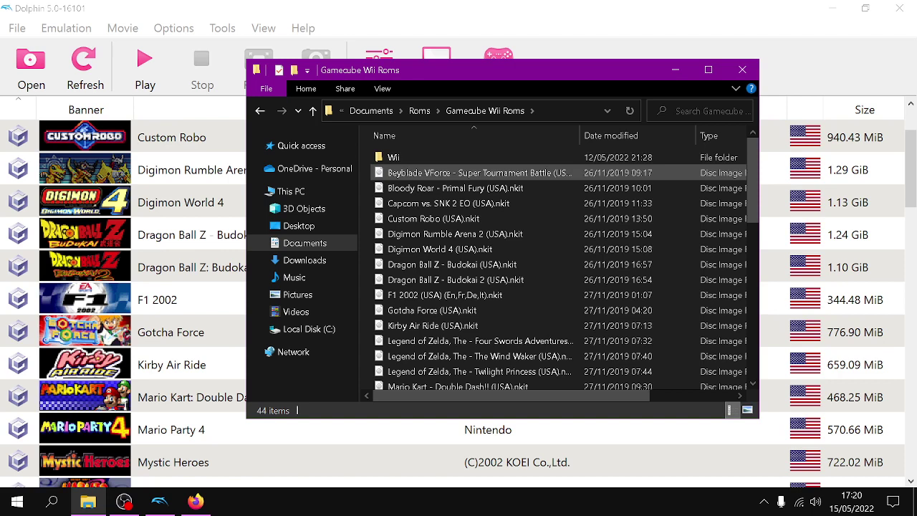
double_click(390, 157)
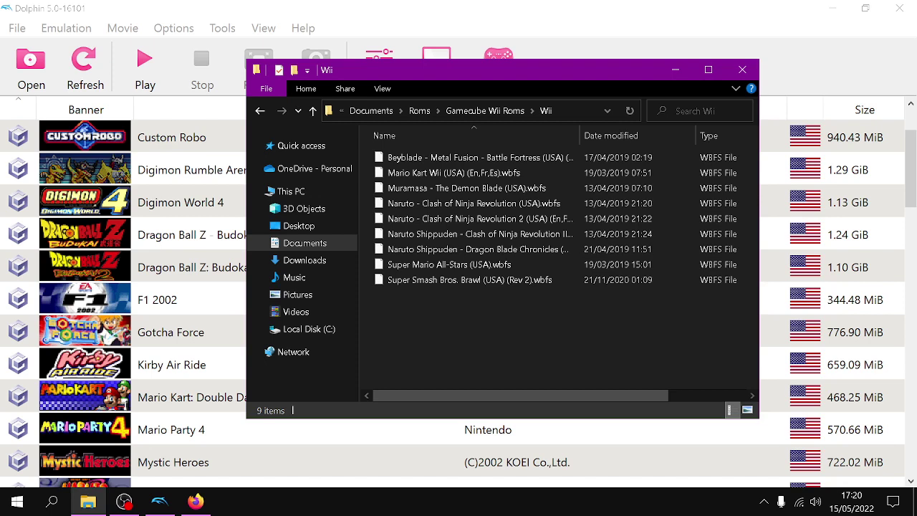
left_click(313, 111)
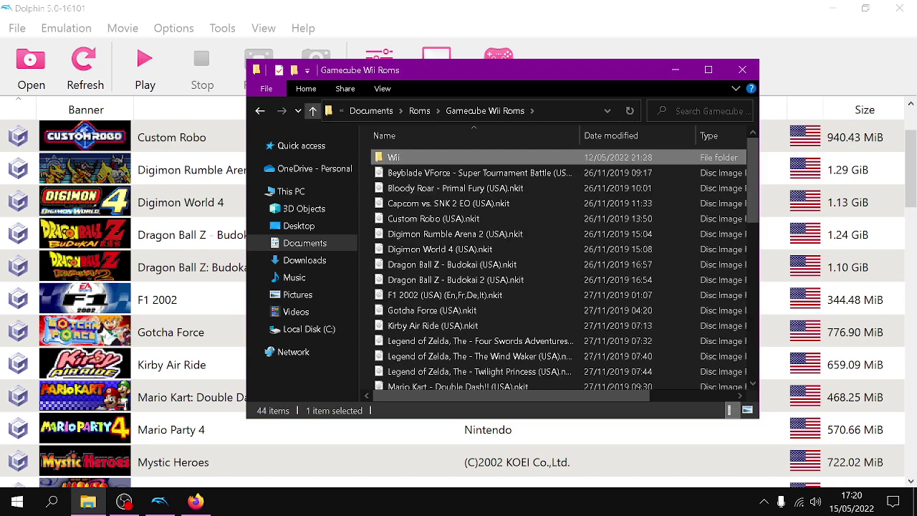
left_click(312, 111)
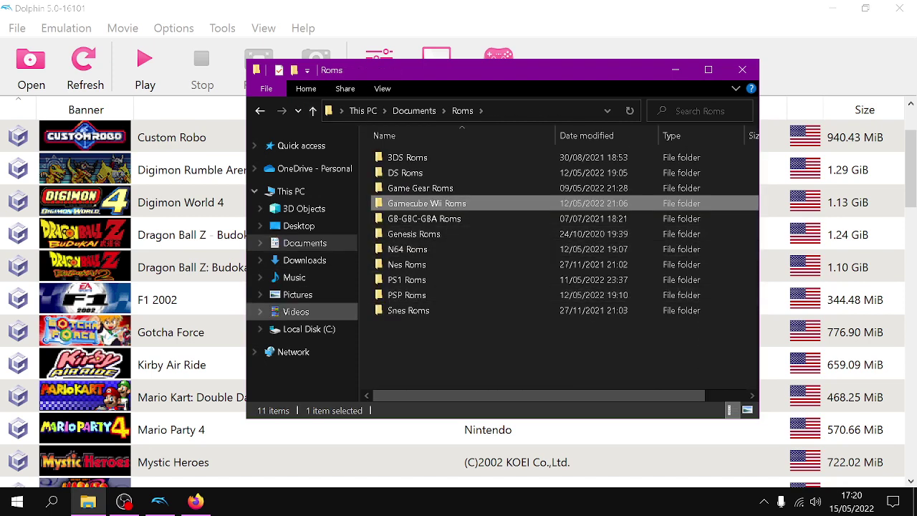
left_click(304, 260)
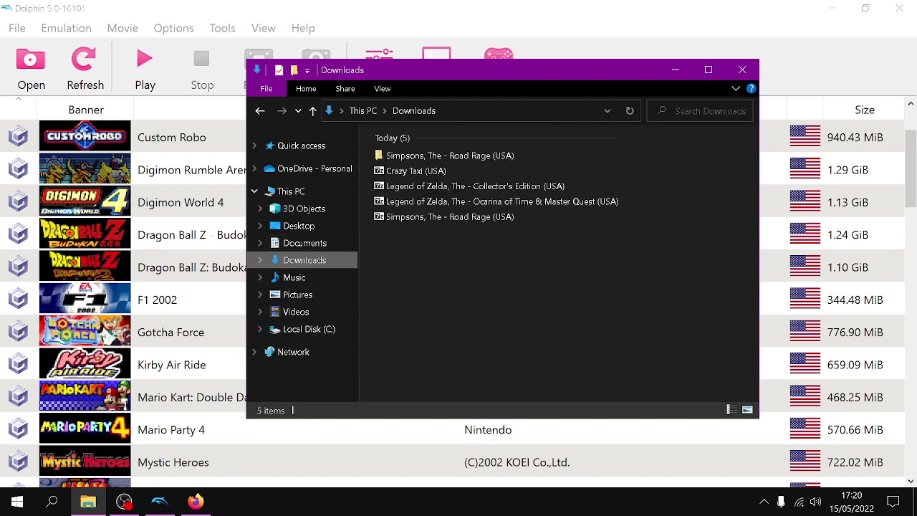
Step: Switch back to Dolphin and launch the extracted Simpsons, The - Road Rage (USA) disc image
left_click(675, 70)
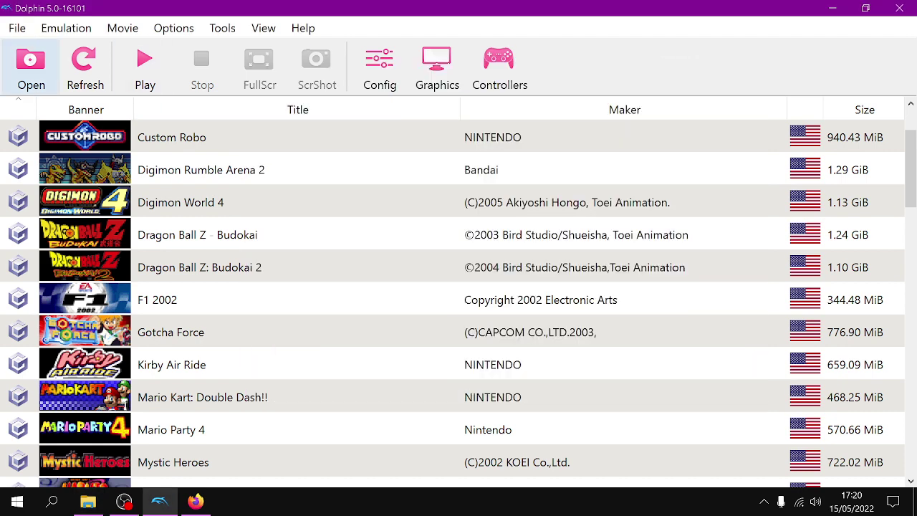
left_click(31, 68)
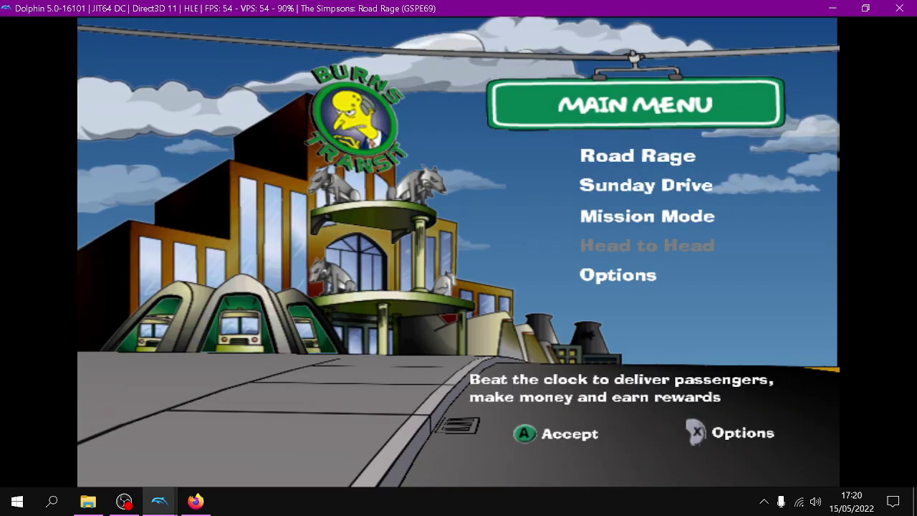
Step: Choose the Sunday Drive mode from the game's main menu
key("Up")
key("Down")
key("Down")
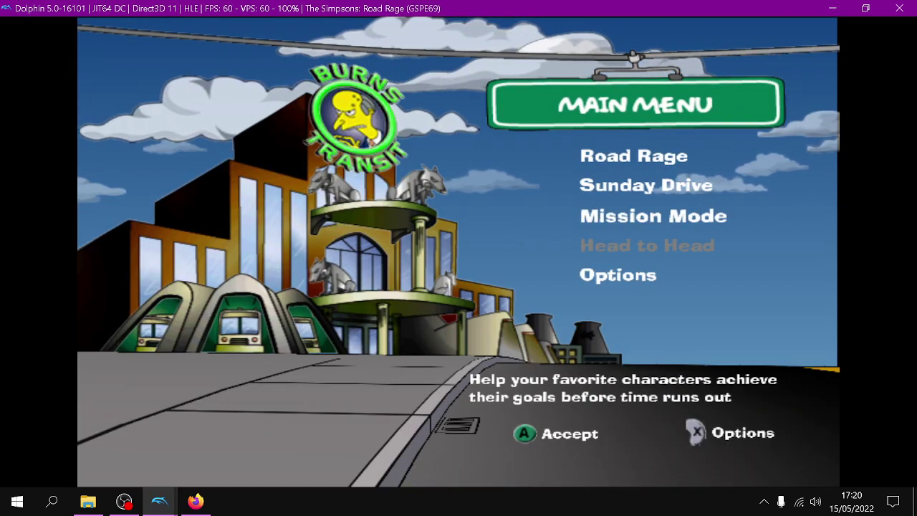
key("Up")
key("Return")
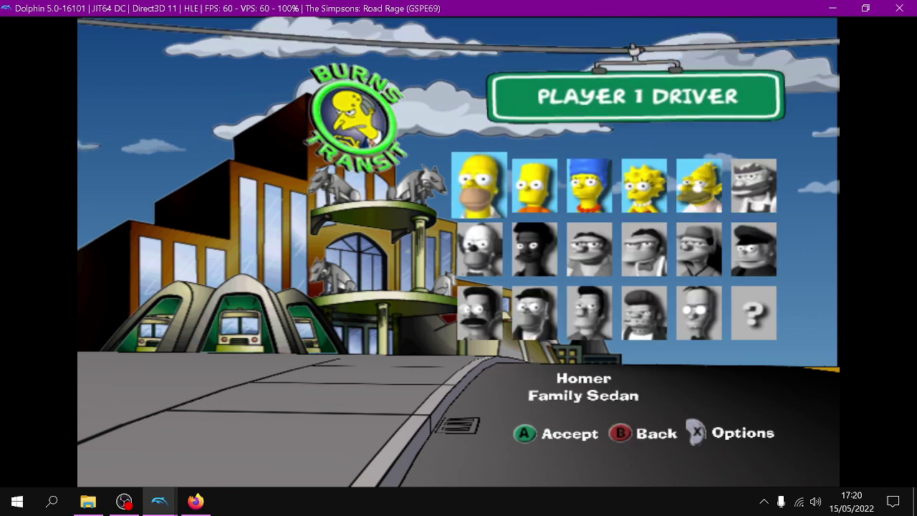
Step: Choose Marge as the Player 1 driver
key("Right")
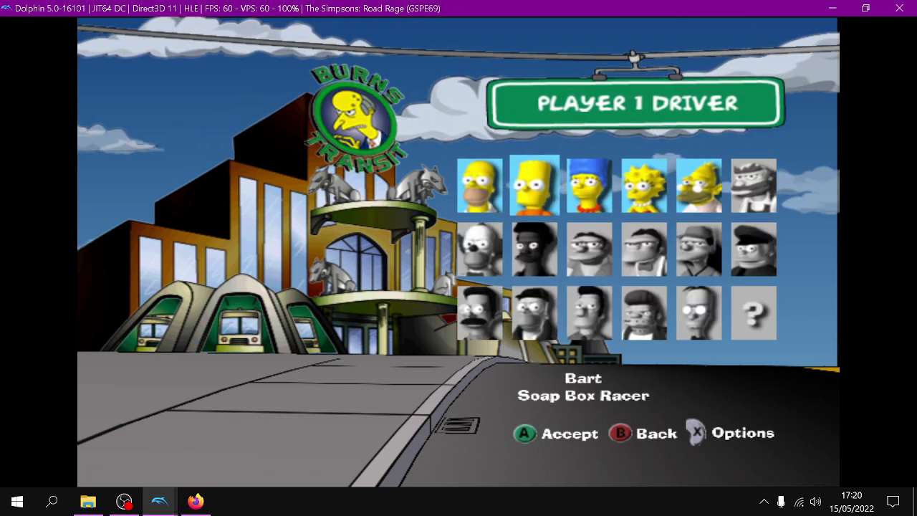
key("Right")
key("Return")
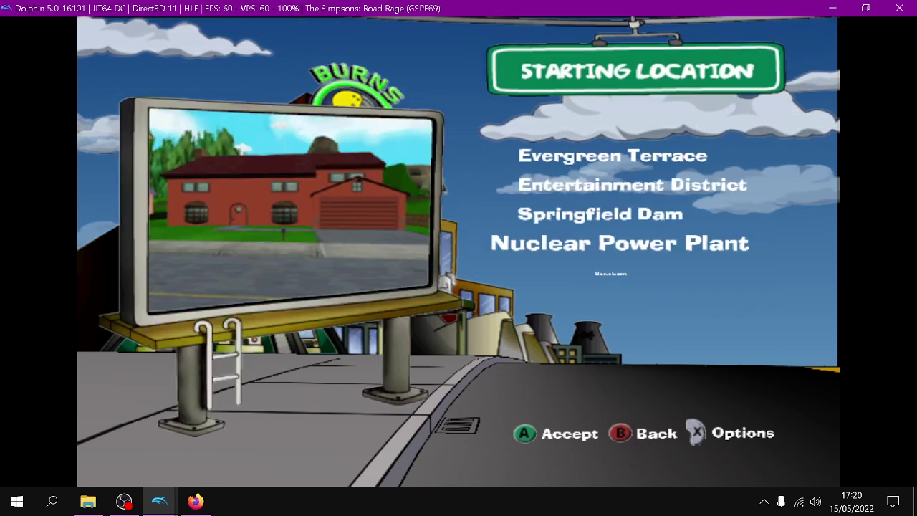
Step: Start the drive from the Evergreen Terrace starting location
key("Down")
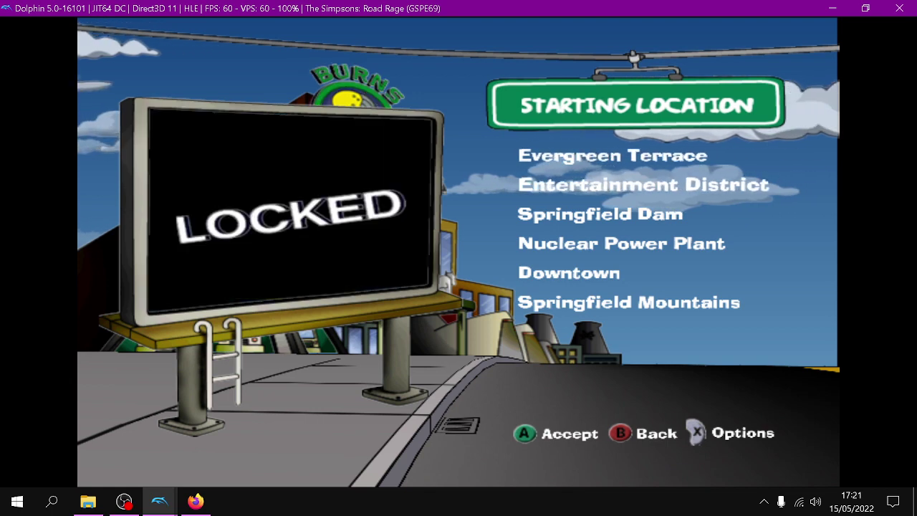
key("Up")
key("Return")
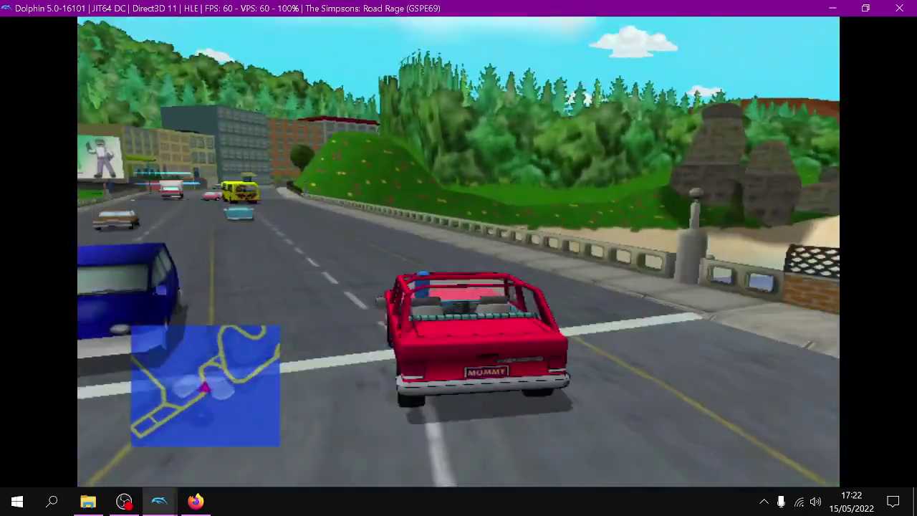
Step: Pause the drive and stop the current emulation to return to the game list
key("Return")
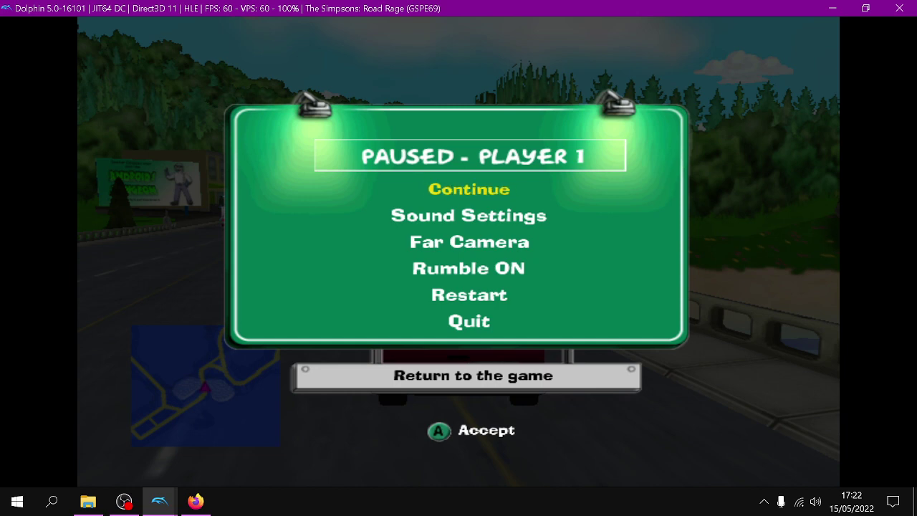
key("Escape")
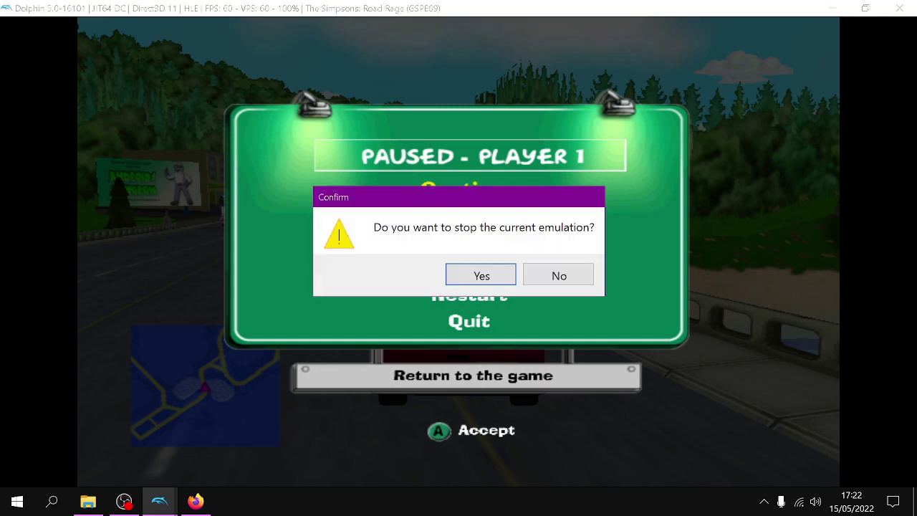
key("Return")
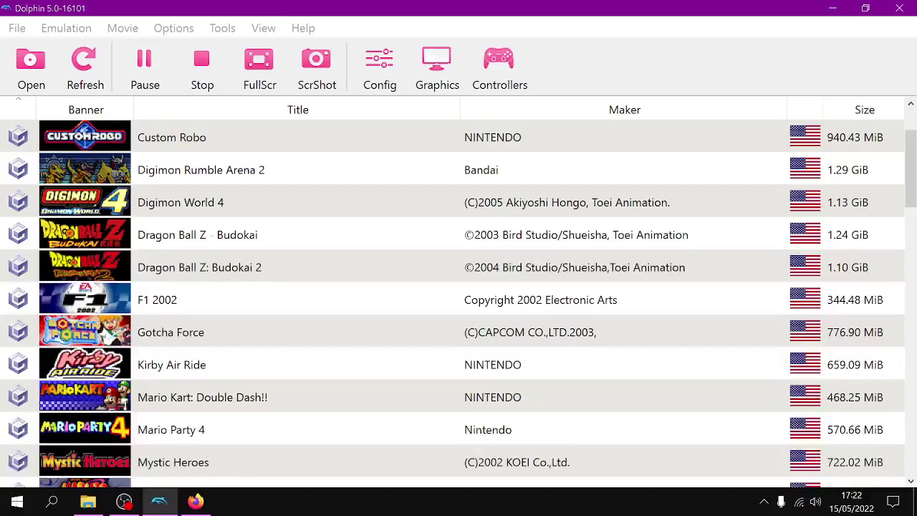
mouse_move(159, 501)
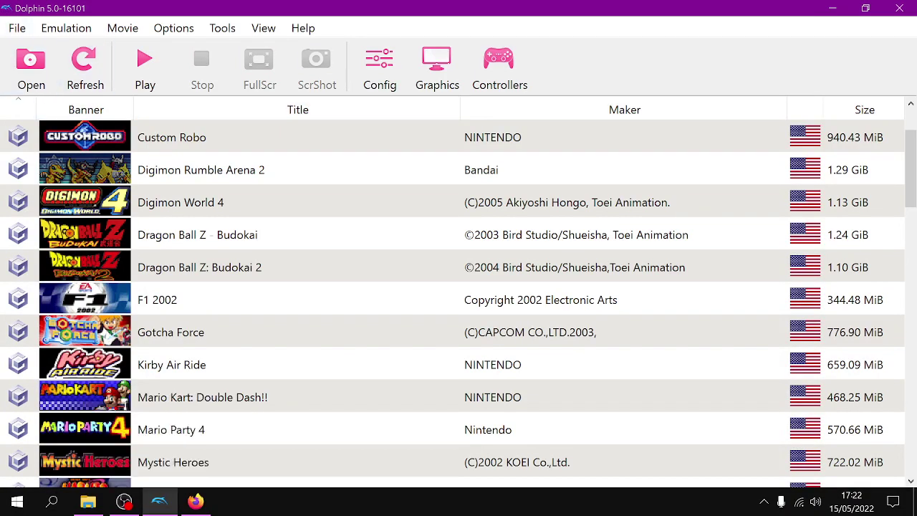
Step: View the game folder paths in the configuration and inspect the matching Gamecube Wii Roms folder in File Explorer
left_click(380, 68)
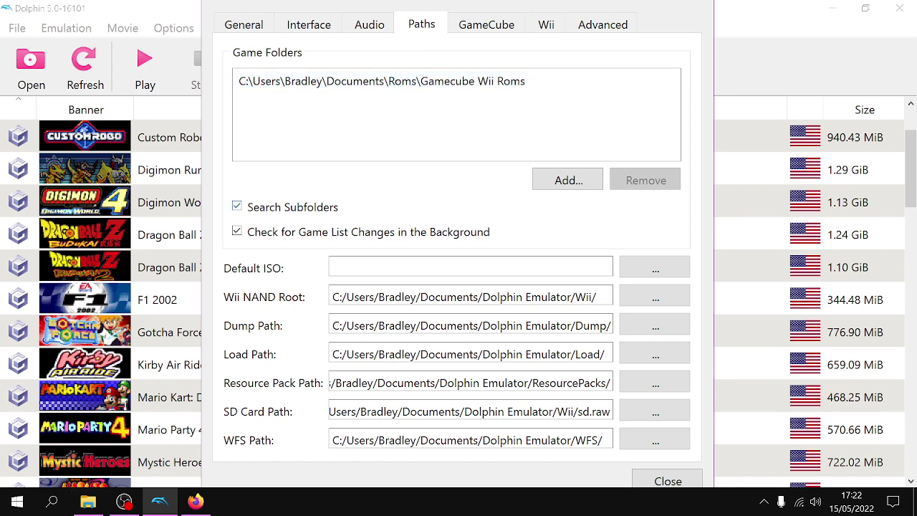
left_click(88, 501)
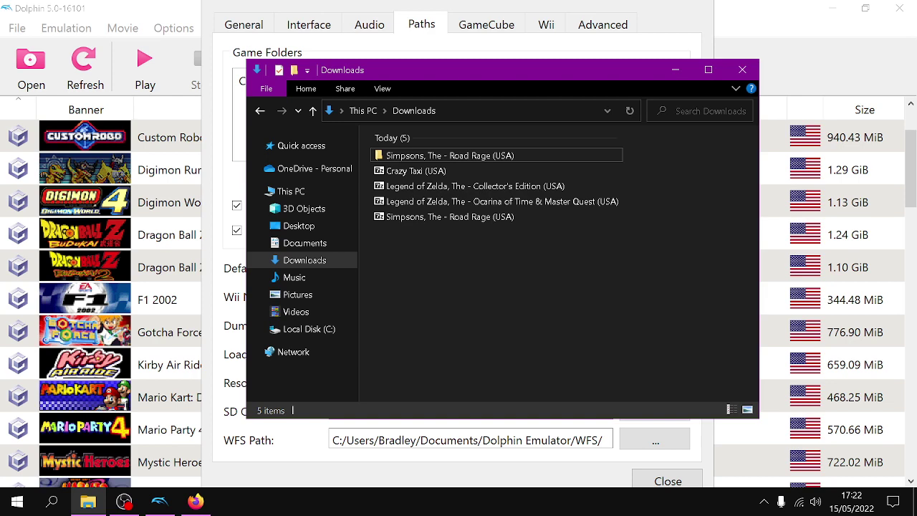
left_click(305, 243)
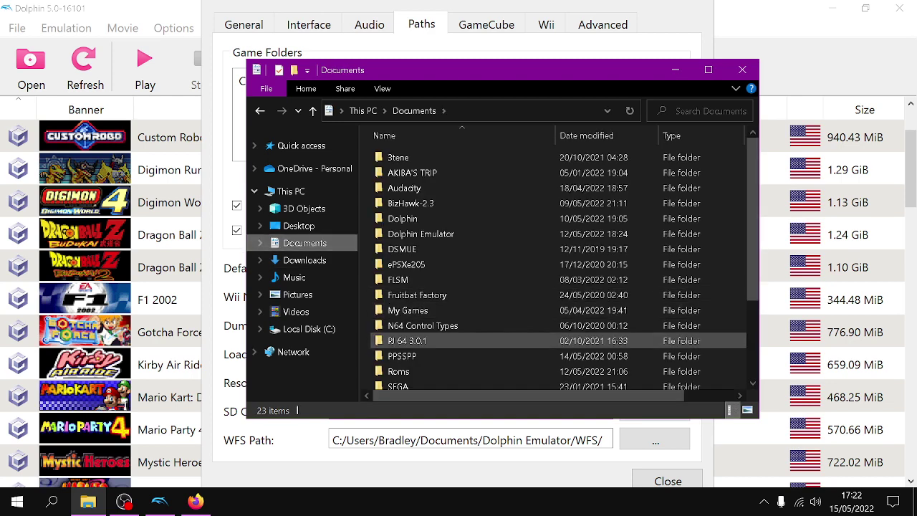
double_click(398, 371)
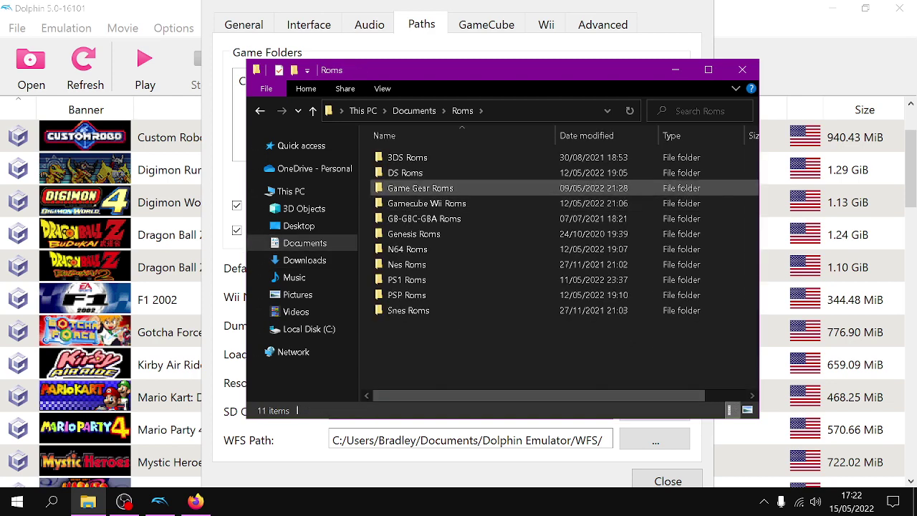
double_click(426, 203)
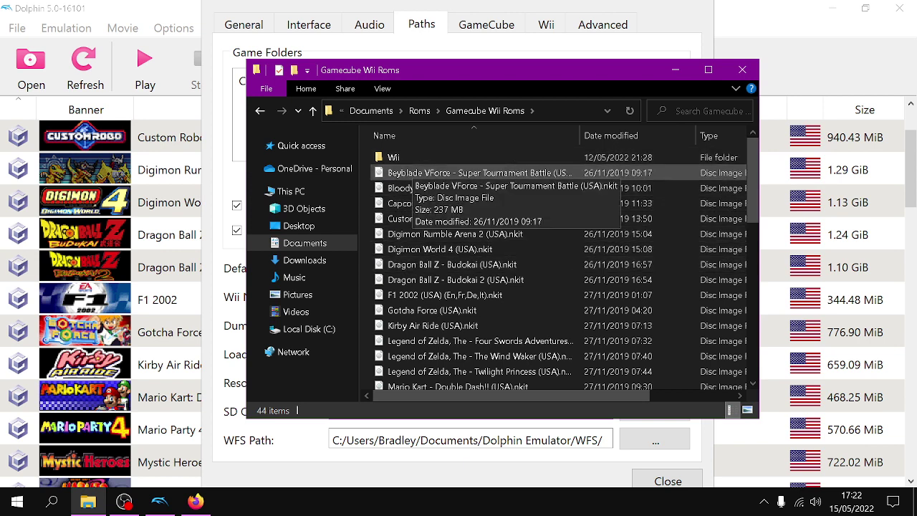
key("Return")
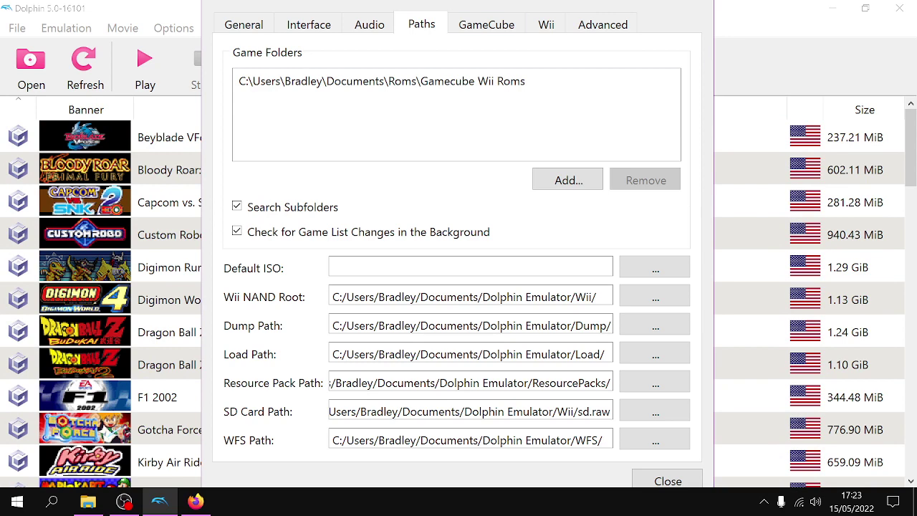
Step: Raise the emulation speed limit to 180% in the general configuration settings
left_click(244, 24)
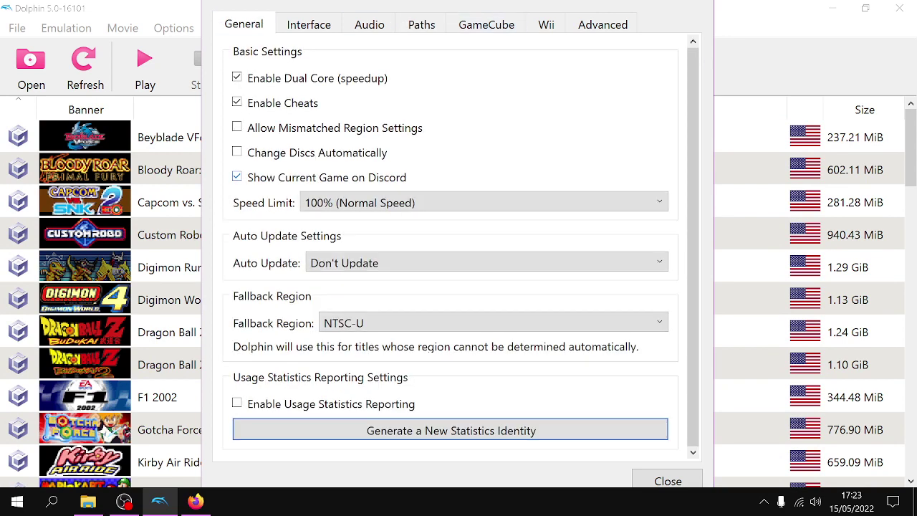
scroll(484, 202, "down", 1)
scroll(484, 203, "down", 2)
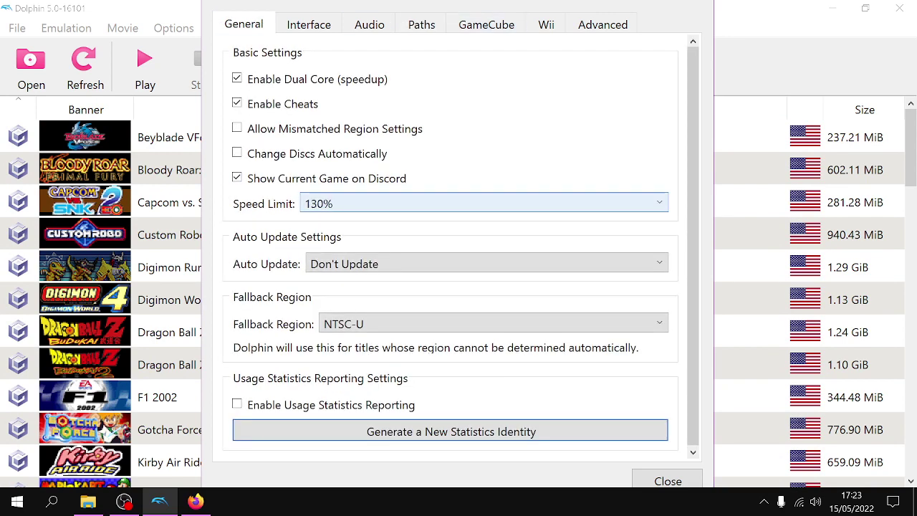
scroll(484, 203, "down", 4)
scroll(484, 203, "down", 3)
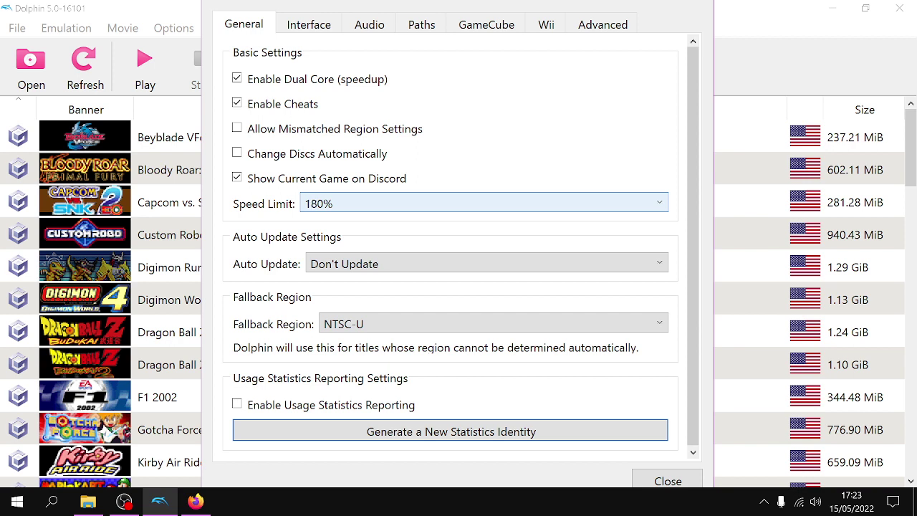
Step: Reset the speed limit to 100% (Normal Speed) and close the configuration
scroll(484, 203, "up", 10)
scroll(484, 203, "up", 1)
scroll(484, 203, "down", 1)
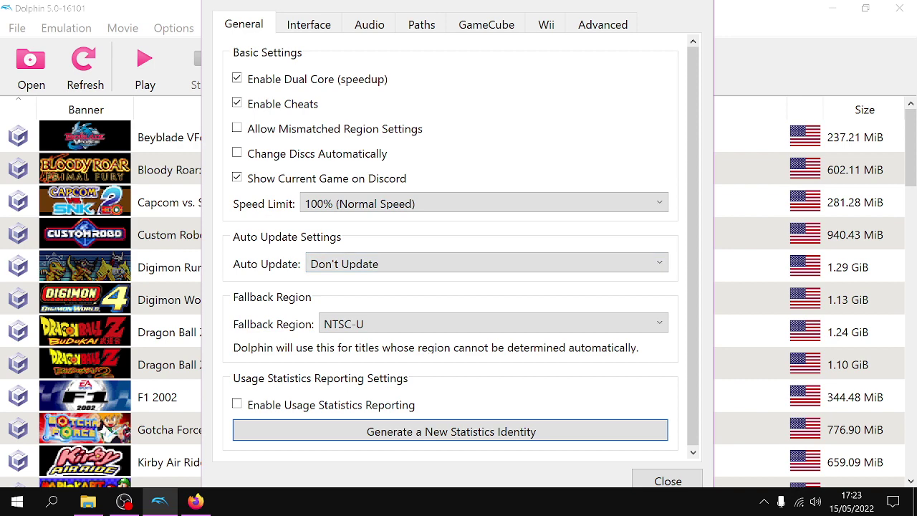
left_click(668, 480)
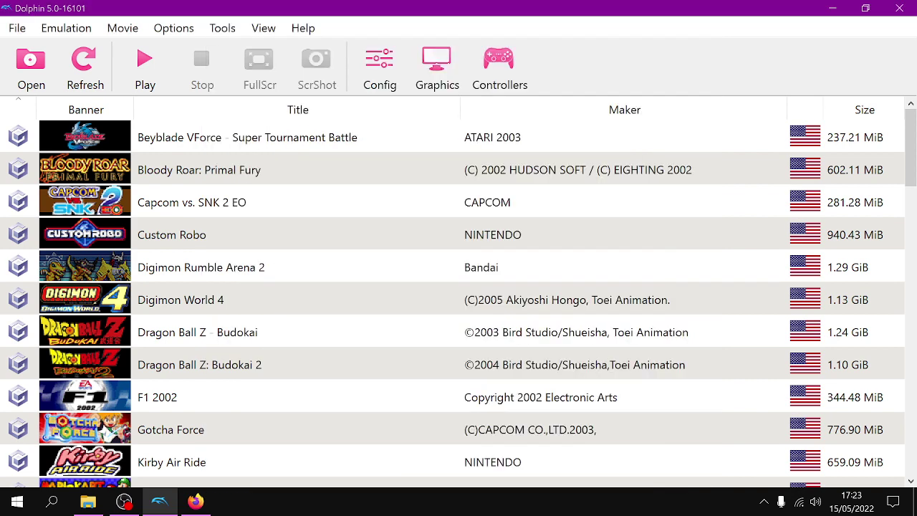
Step: Review the General, Enhancements, Hacks and Advanced graphics settings, and close the graphics configuration
left_click(437, 68)
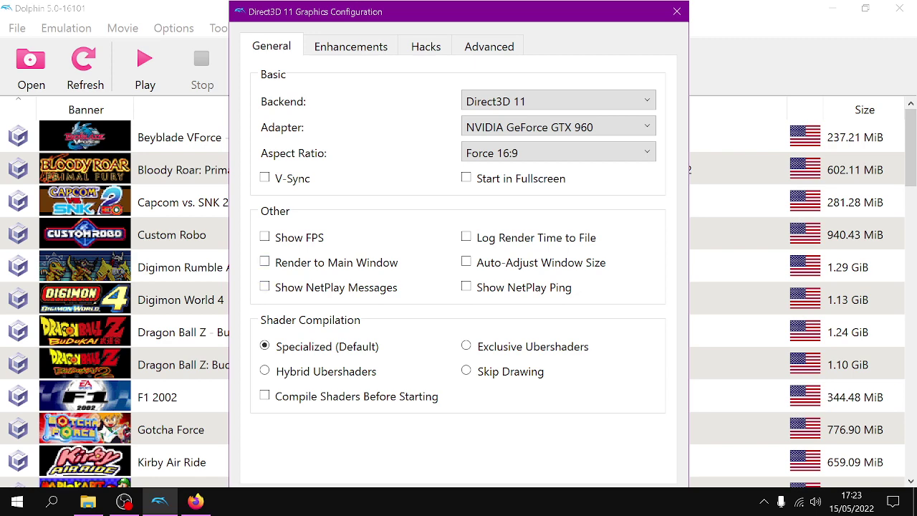
left_click(350, 45)
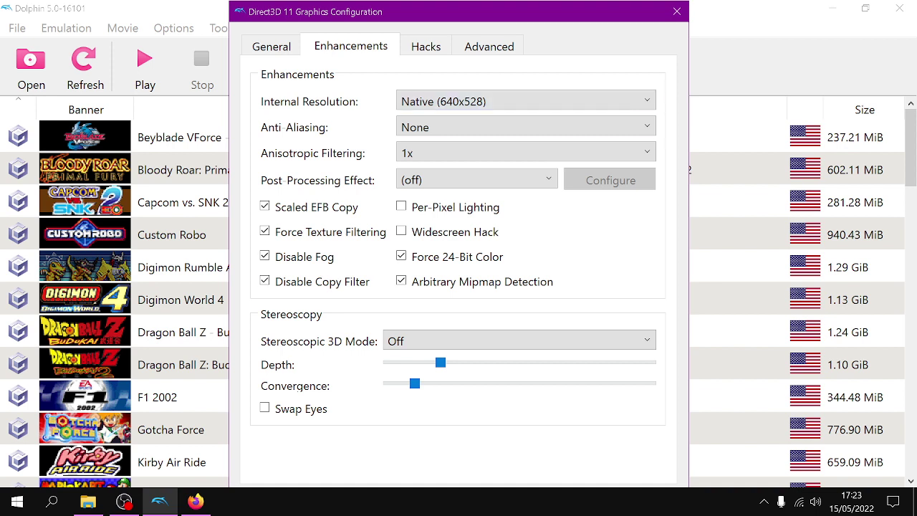
left_click(426, 46)
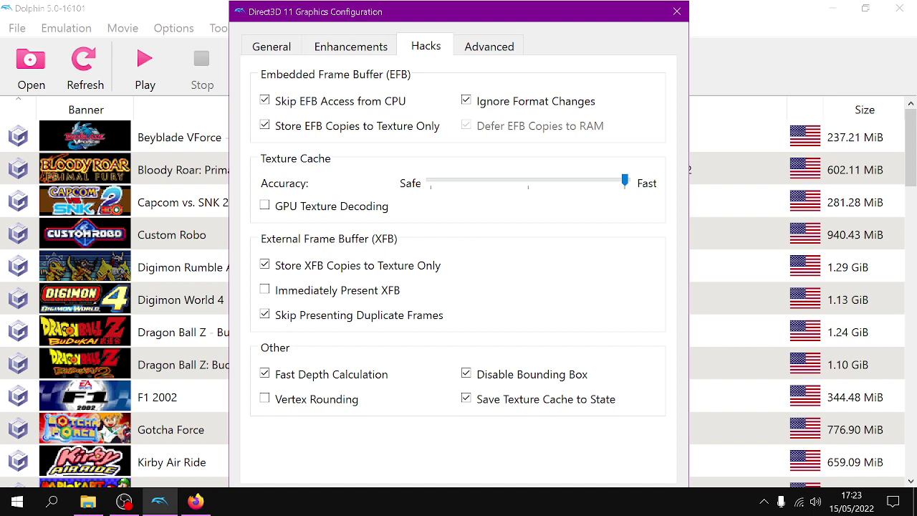
left_click(489, 46)
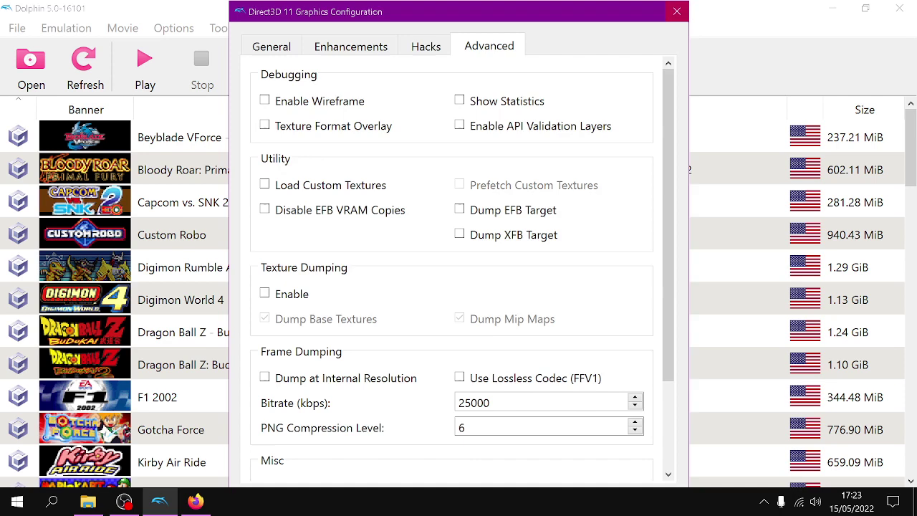
left_click(676, 12)
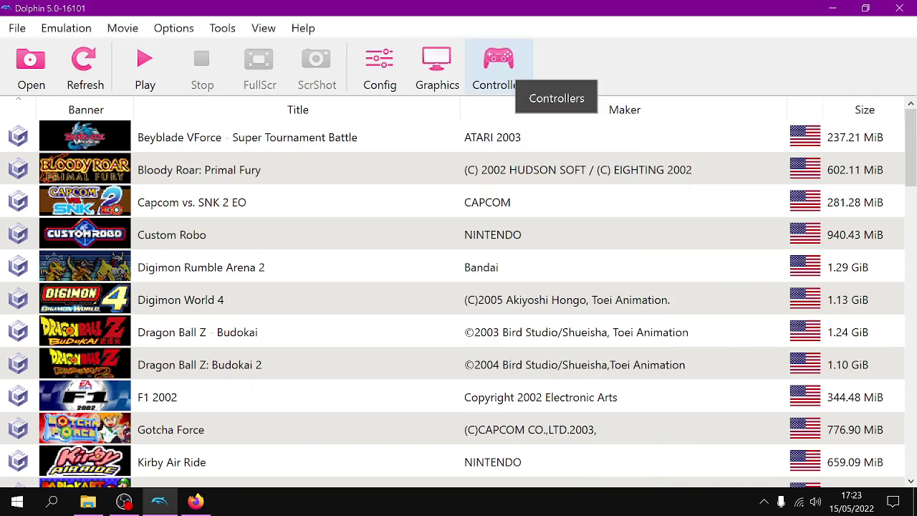
Step: Inspect the button mapping and saved profiles of the GameCube controller at Port 1, leaving them without loading one
left_click(501, 66)
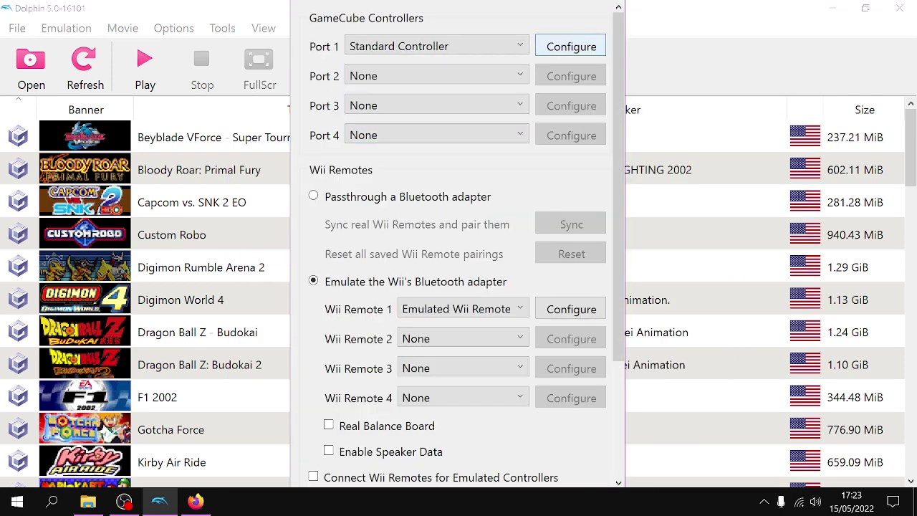
left_click(571, 46)
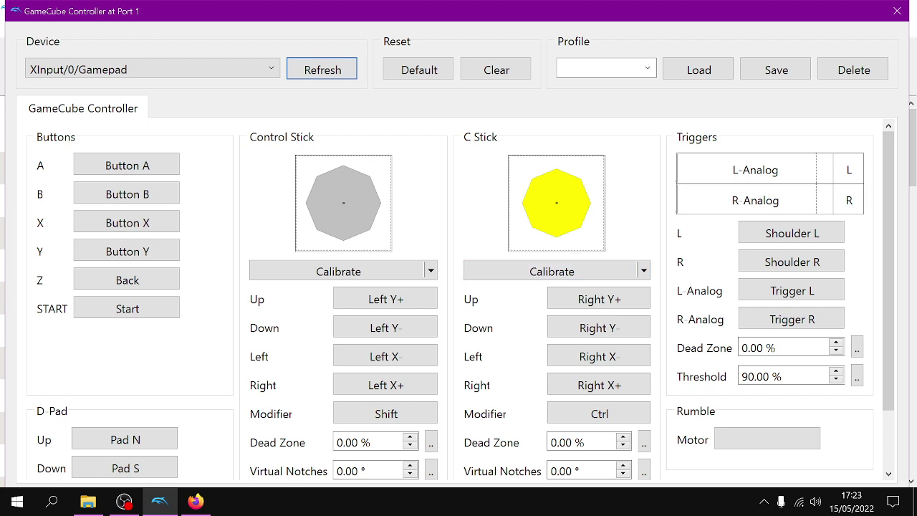
left_click(606, 68)
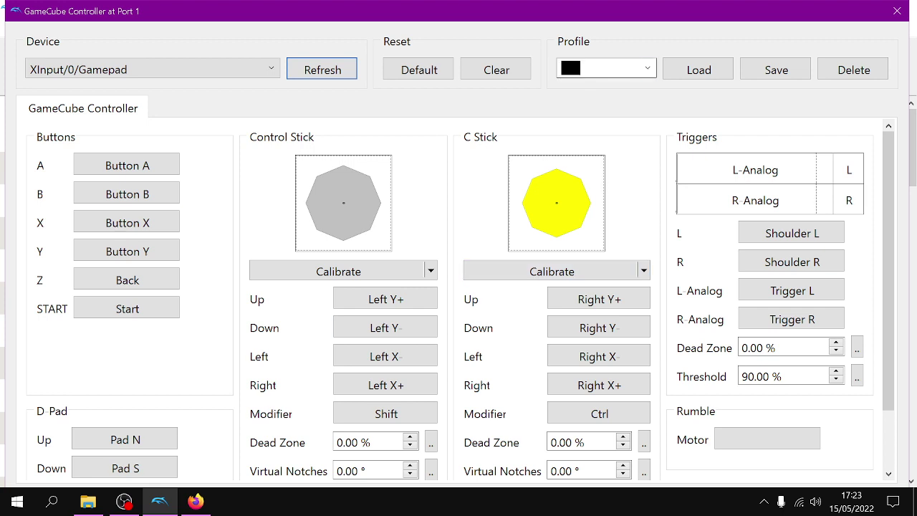
key("alt+Down")
key("Down")
key("Down")
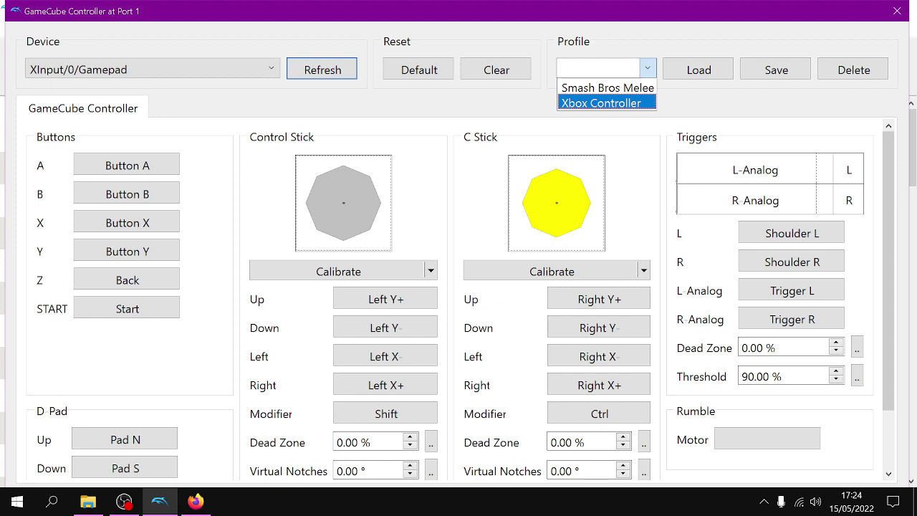
key("Up")
key("Down")
key("Up")
key("Escape")
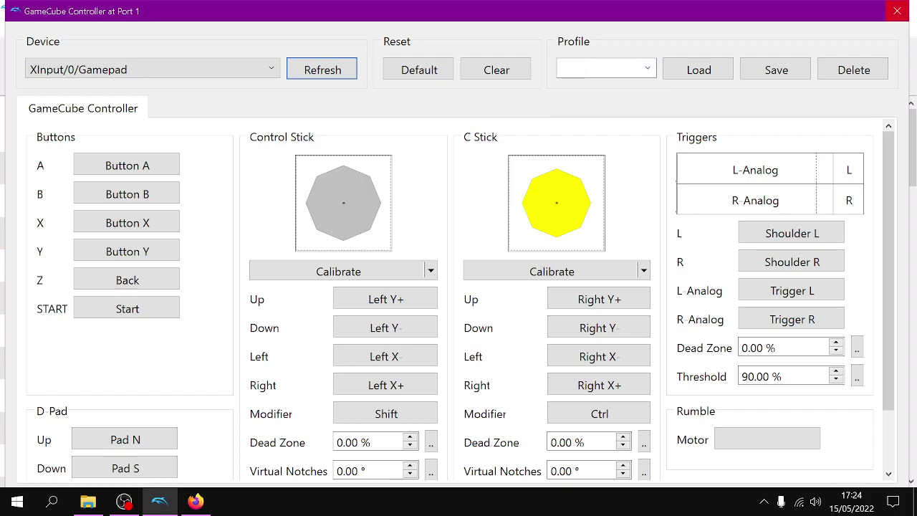
key("Escape")
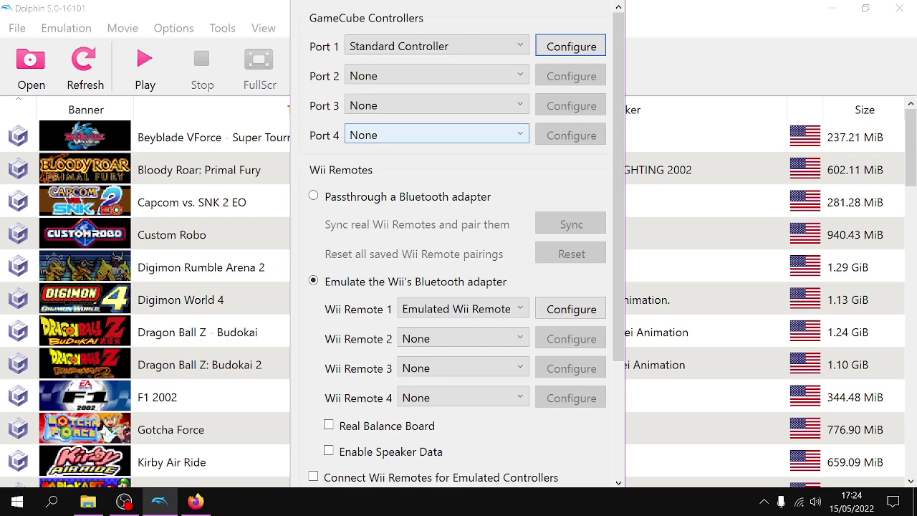
Step: Look through the Wii Remotes and Common controller settings and close the controller settings
scroll(459, 287, "down", 3)
scroll(465, 244, "down", 1)
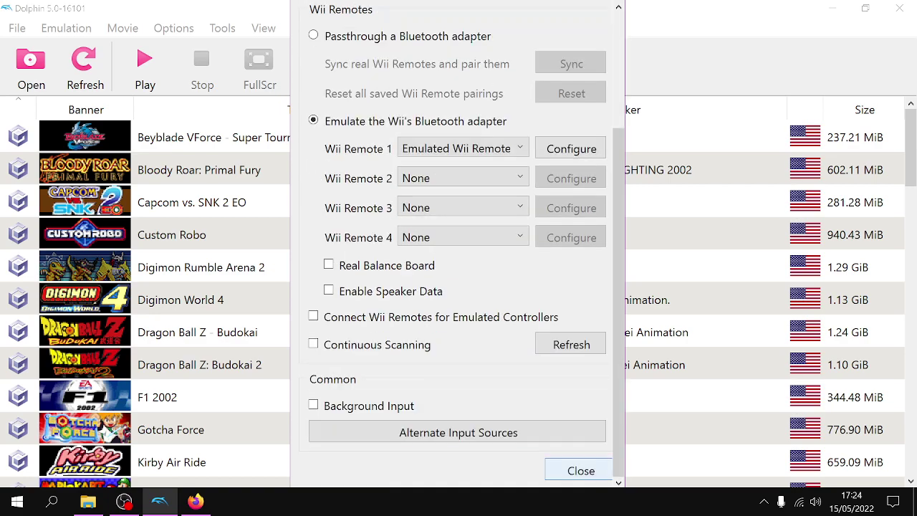
left_click(579, 469)
Step: Browse the whole game list down to its end and return to its beginning
scroll(459, 300, "down", 6)
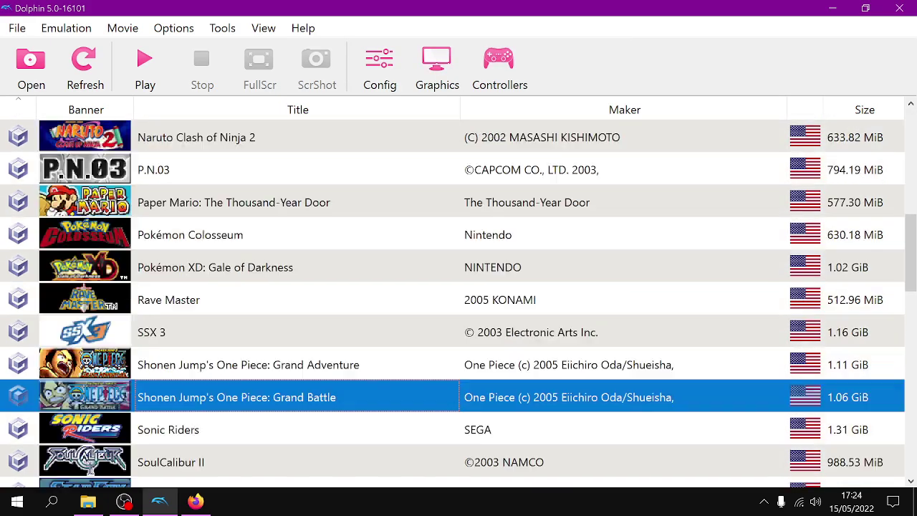
scroll(459, 301, "down", 3)
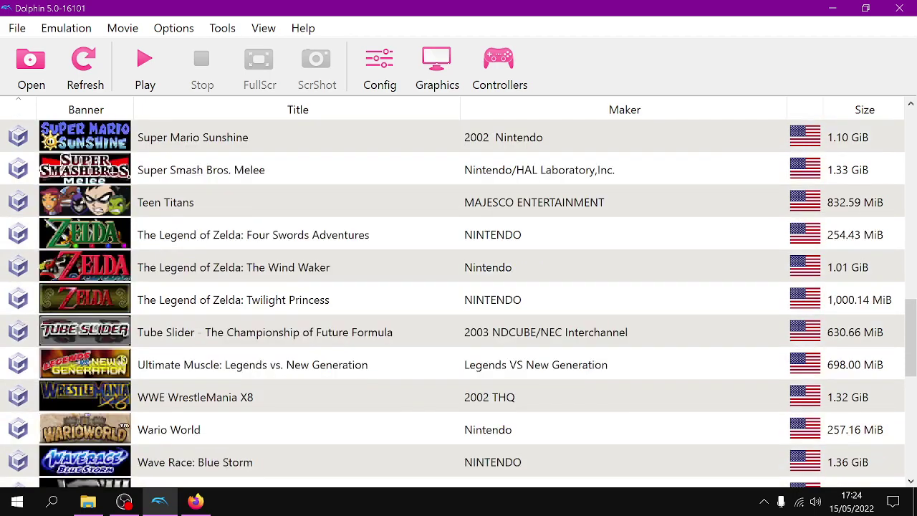
scroll(458, 301, "down", 5)
scroll(458, 301, "up", 14)
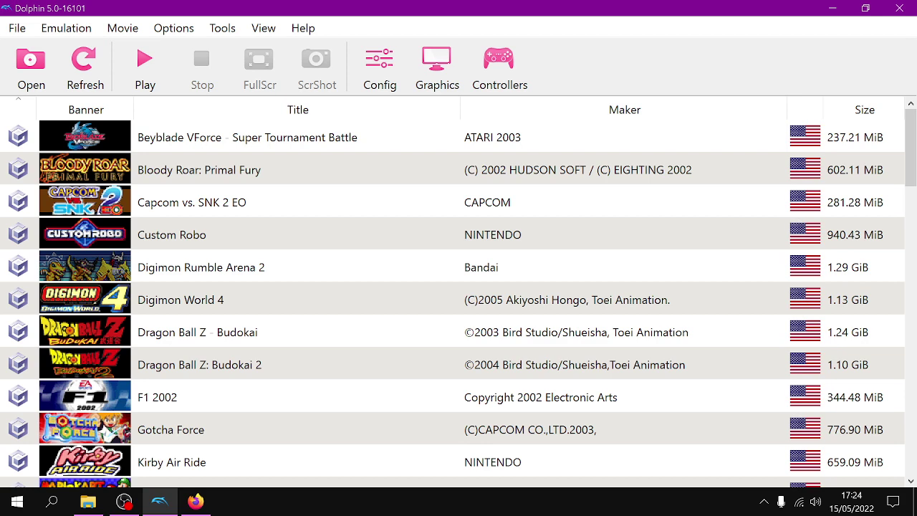
scroll(458, 301, "down", 5)
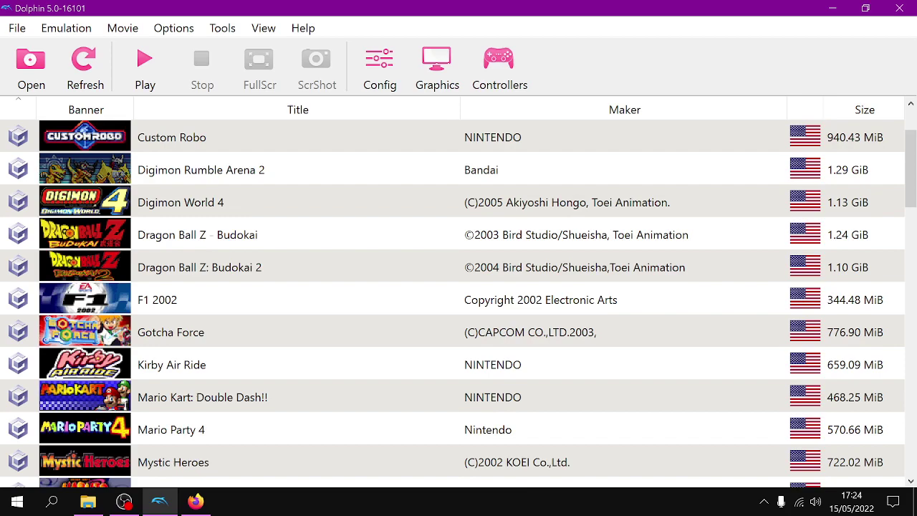
left_click(237, 450)
scroll(459, 300, "down", 1)
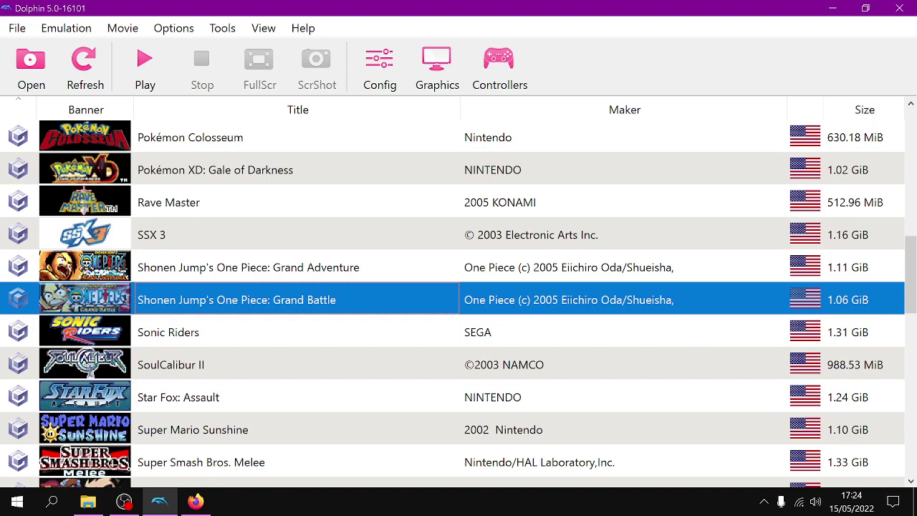
left_click(380, 69)
scroll(459, 294, "up", 6)
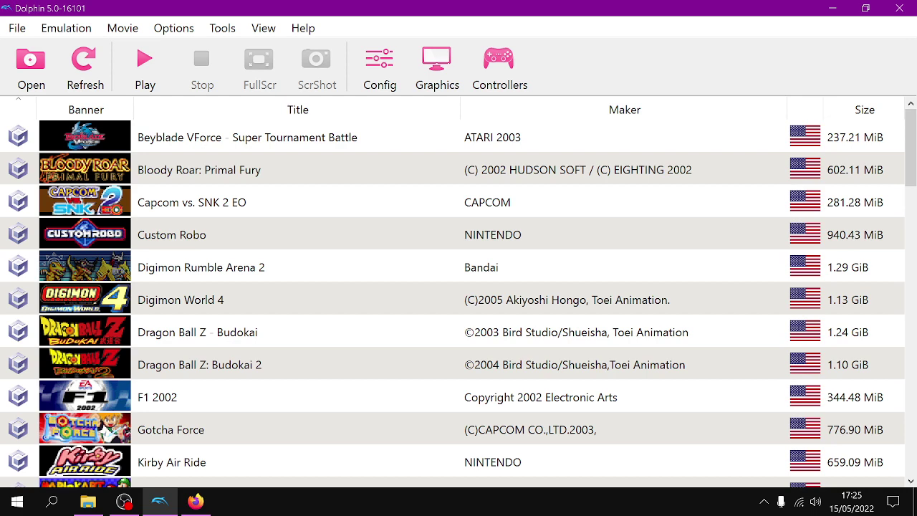
Step: Review the Interface options and the General options in the emulator configuration, and close it
left_click(380, 68)
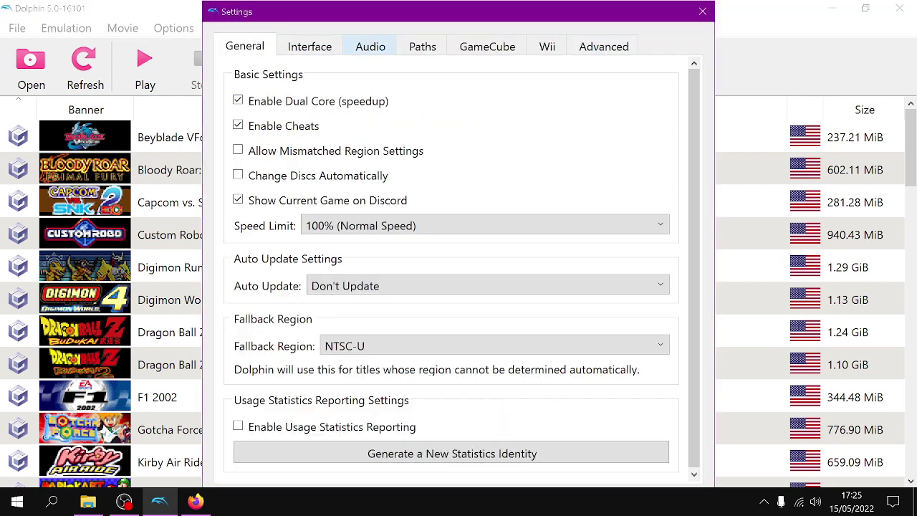
left_click(309, 46)
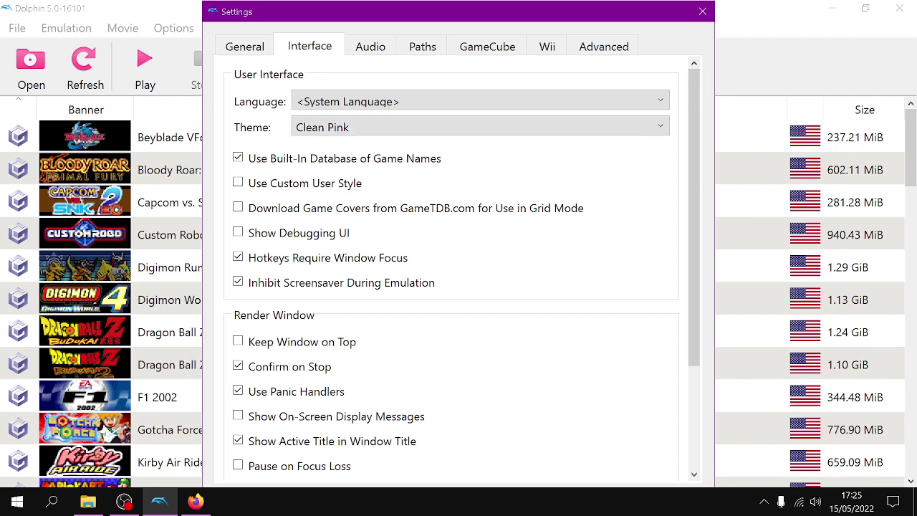
scroll(451, 272, "down", 2)
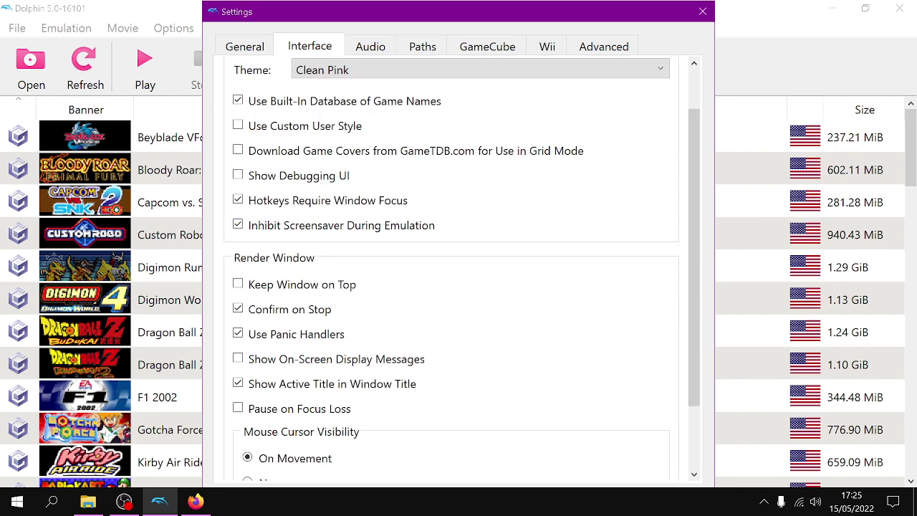
scroll(451, 272, "down", 2)
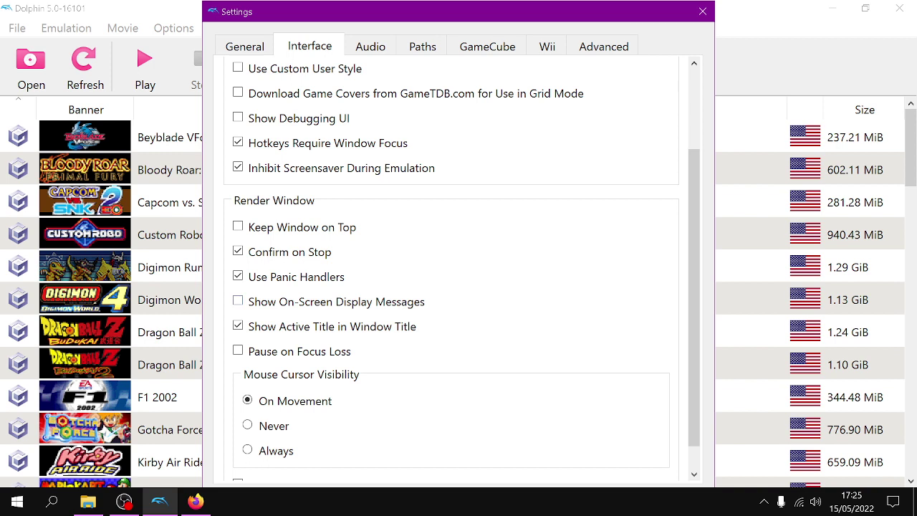
scroll(451, 268, "down", 1)
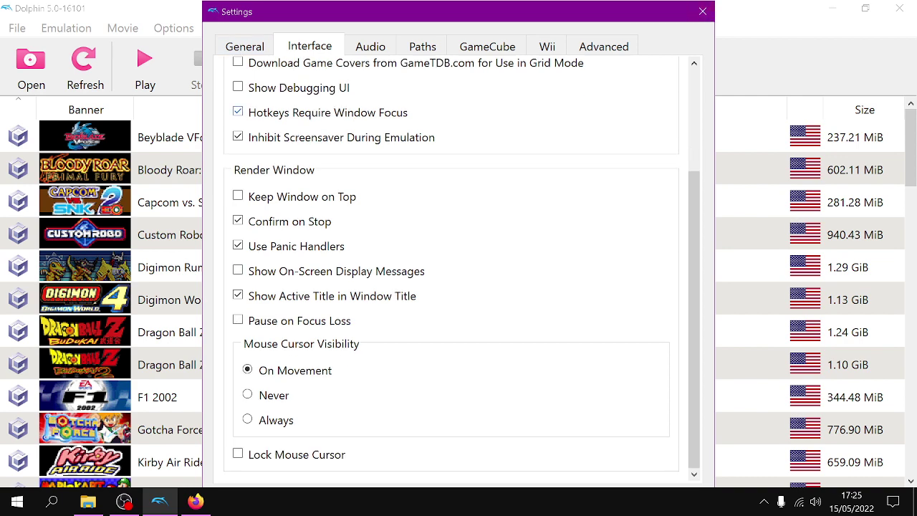
left_click(244, 46)
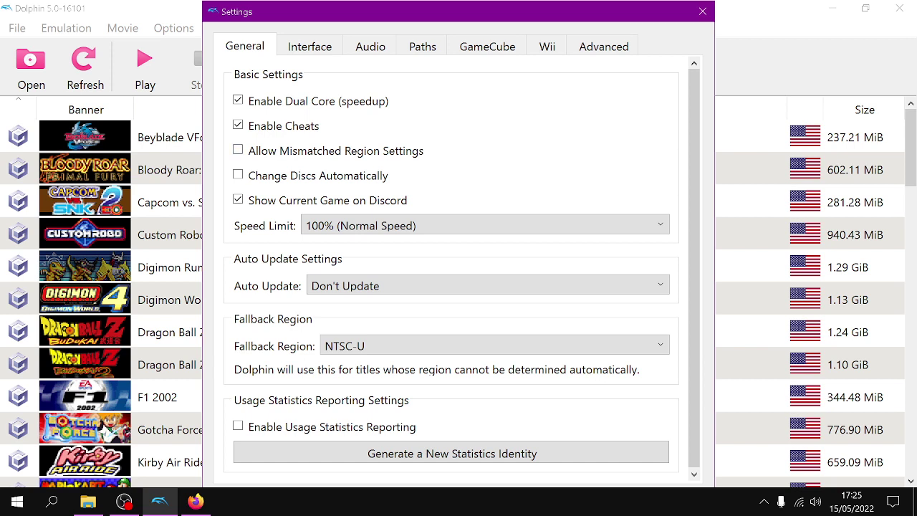
left_click(703, 12)
Step: Examine the Render to Main Window option in the general graphics settings and close the graphics configuration
left_click(435, 64)
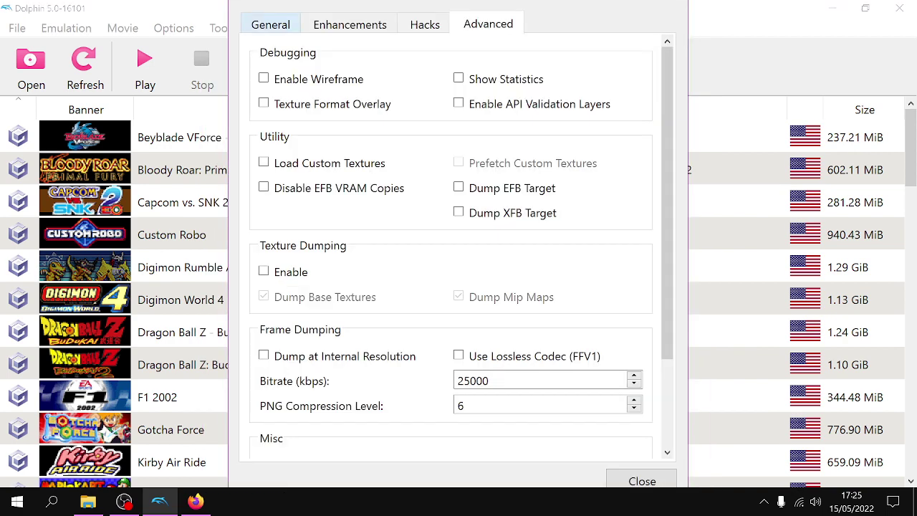
left_click(271, 25)
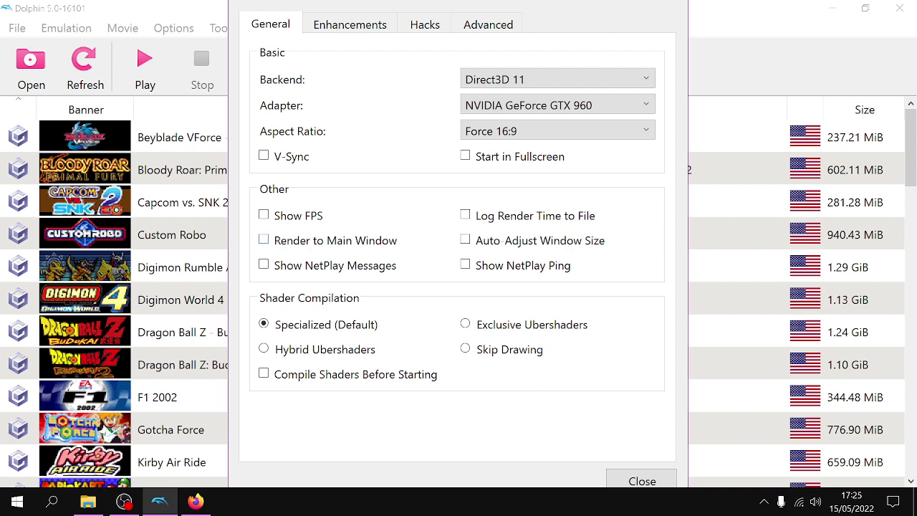
mouse_move(264, 240)
left_click(642, 481)
Step: Find SSX 3 in the game list and launch it
scroll(458, 294, "down", 2)
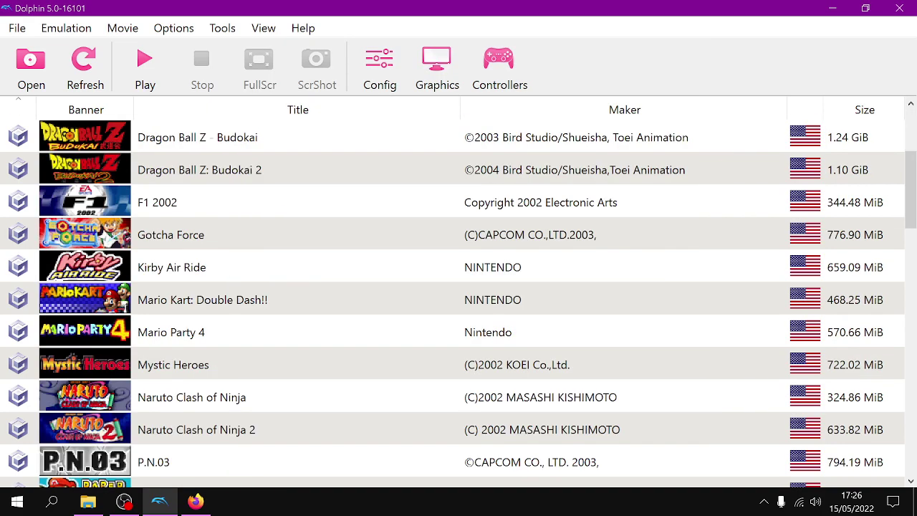
scroll(458, 294, "up", 2)
scroll(458, 294, "down", 4)
scroll(459, 293, "down", 2)
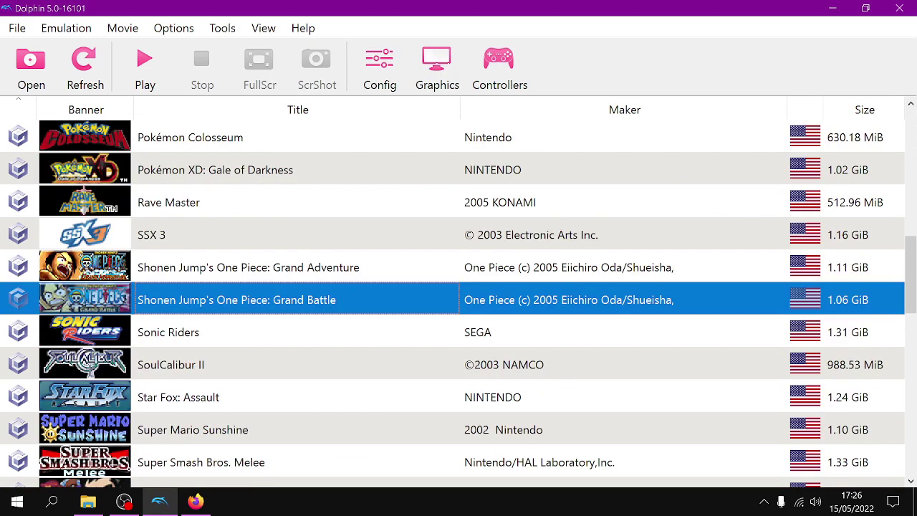
scroll(458, 294, "down", 1)
scroll(459, 294, "up", 2)
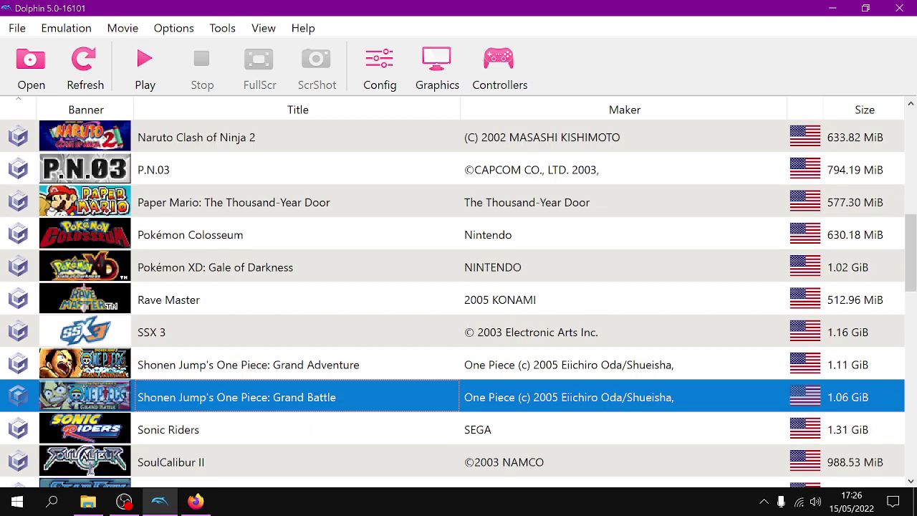
double_click(298, 331)
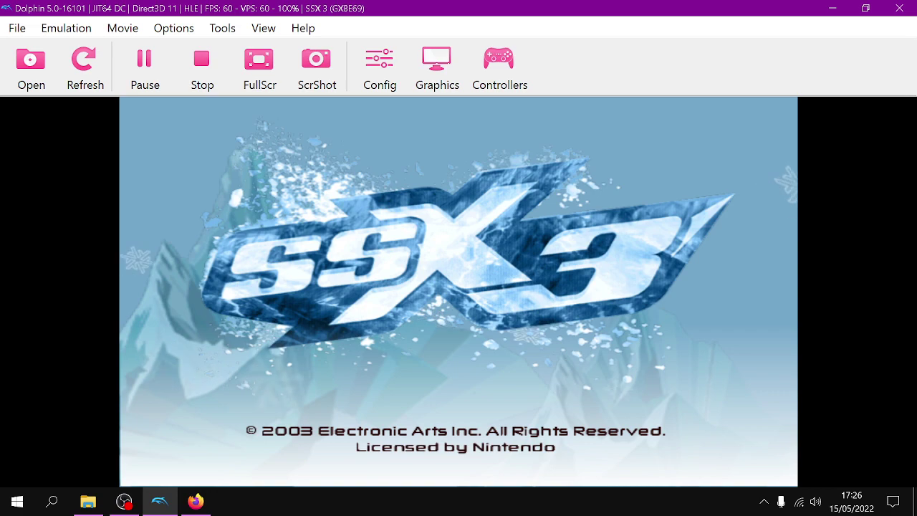
Step: Leave the SSX 3 title screen, choose Single Event, and select Allegra as the character
key("Return")
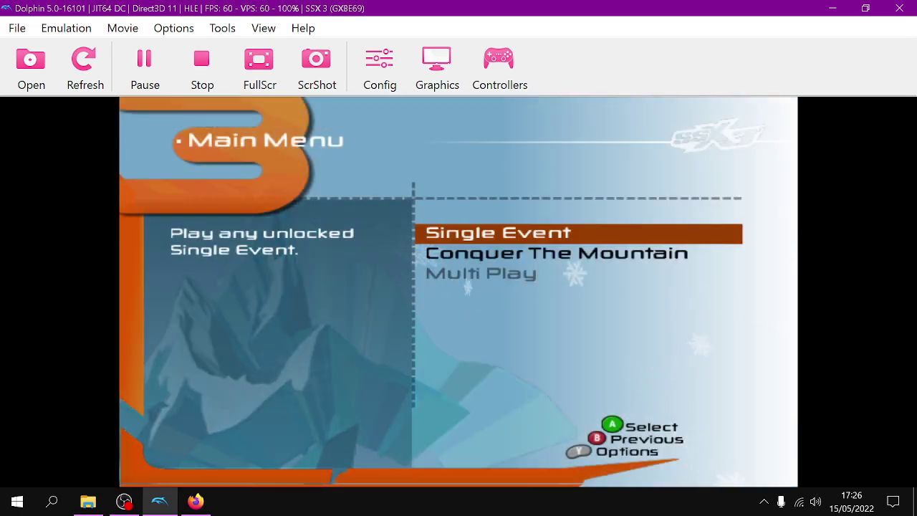
key("Return")
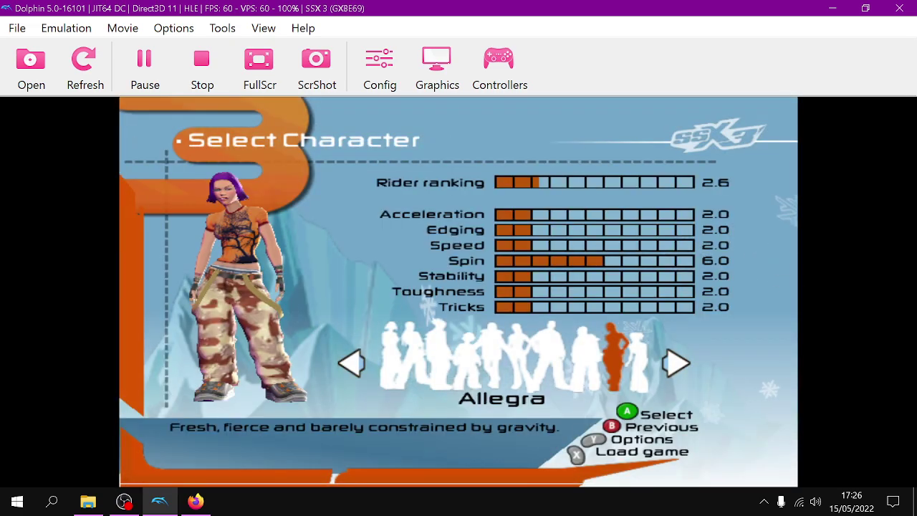
key("Return")
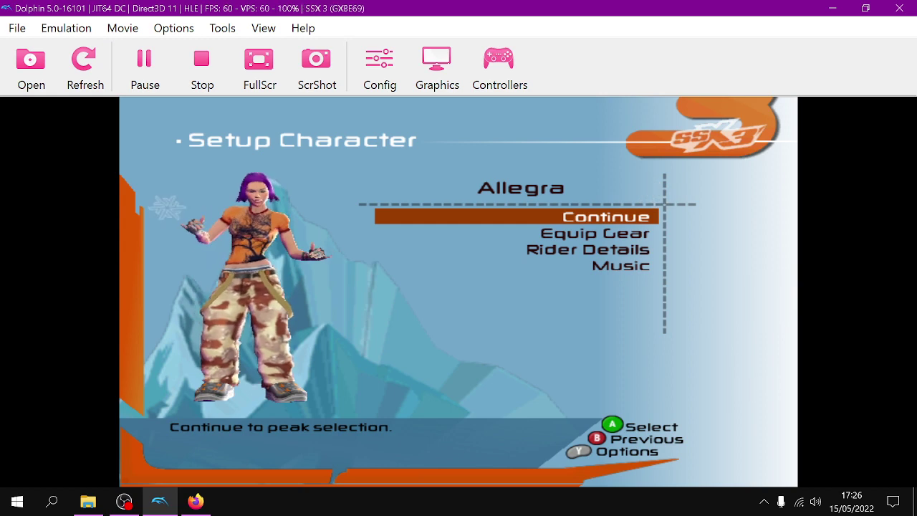
key("Down")
key("Down")
key("Up")
key("Up")
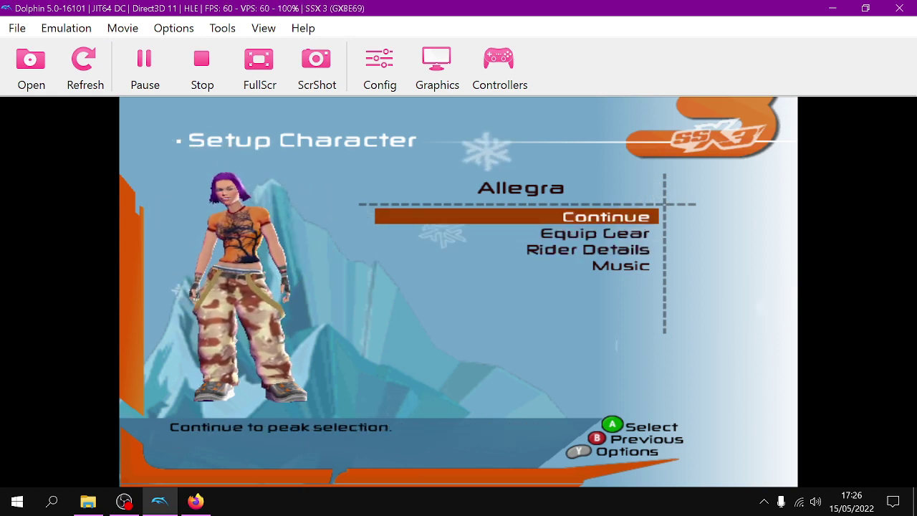
Step: Set the game's music to BIG Mountain Ambience and return to the character setup
key("Down")
key("Down")
key("Down")
key("Return")
key("Down")
key("Down")
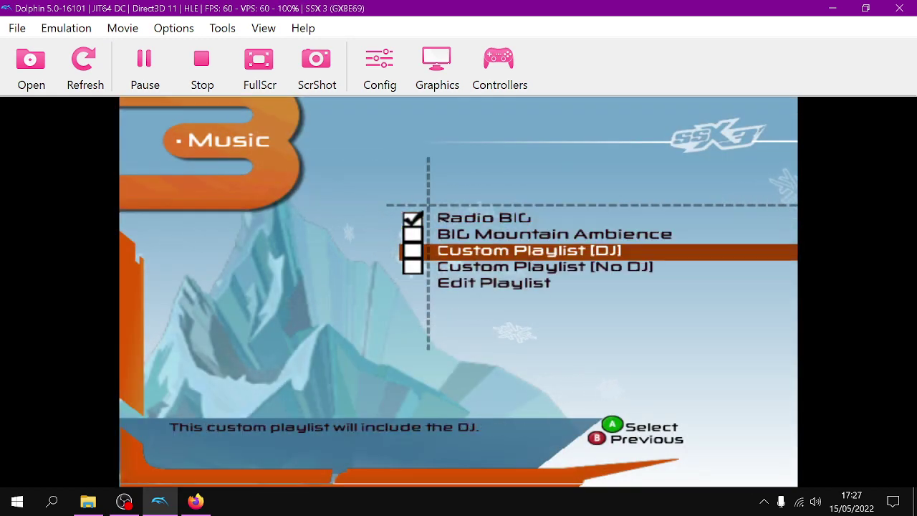
key("Down")
key("Up")
key("Up")
key("Return")
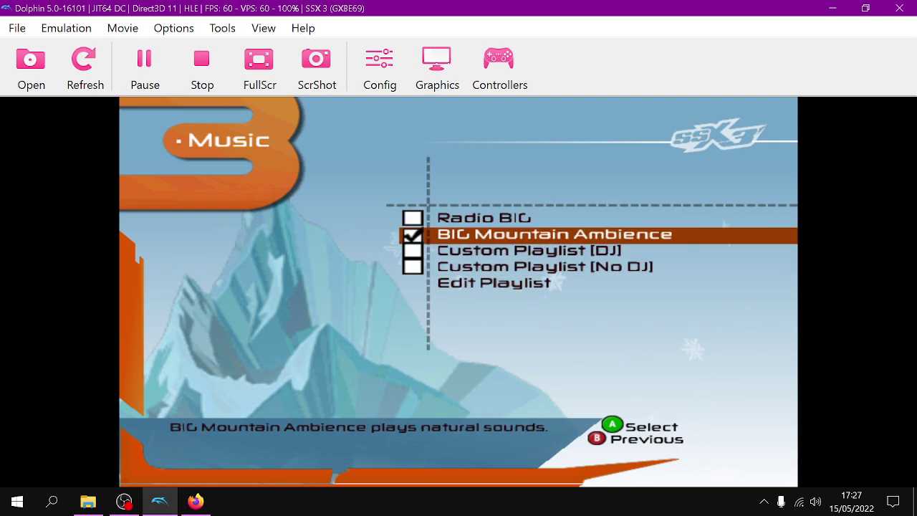
key("Escape")
Step: Continue from the character setup and start the Snow Jam race on Peak 1 with the current rules
key("Up")
key("Up")
key("Up")
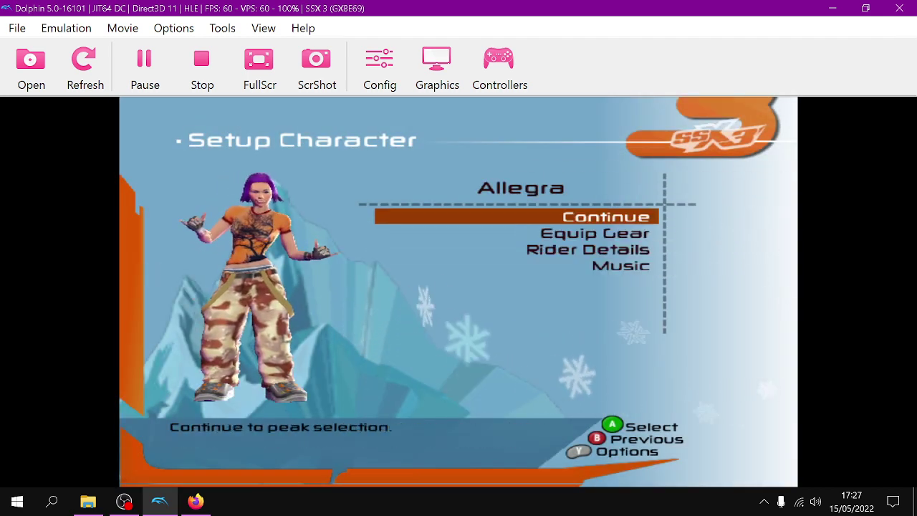
key("Return")
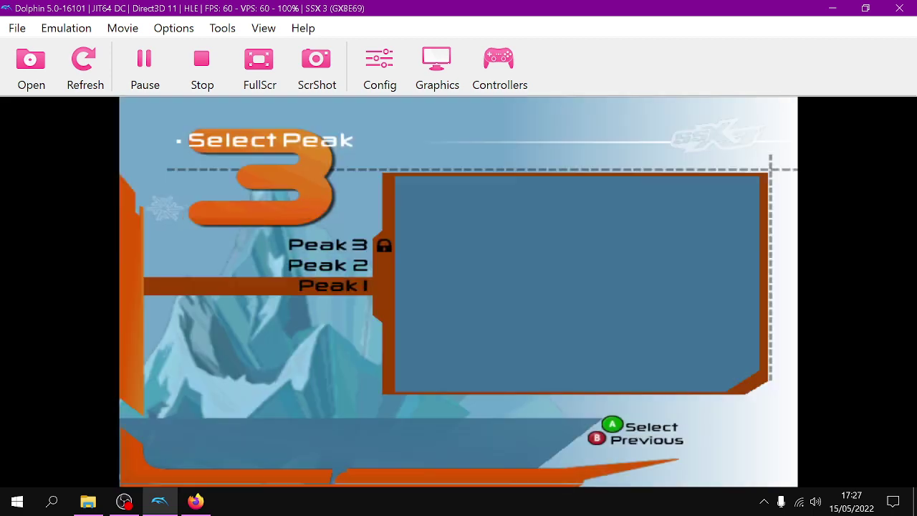
key("Return")
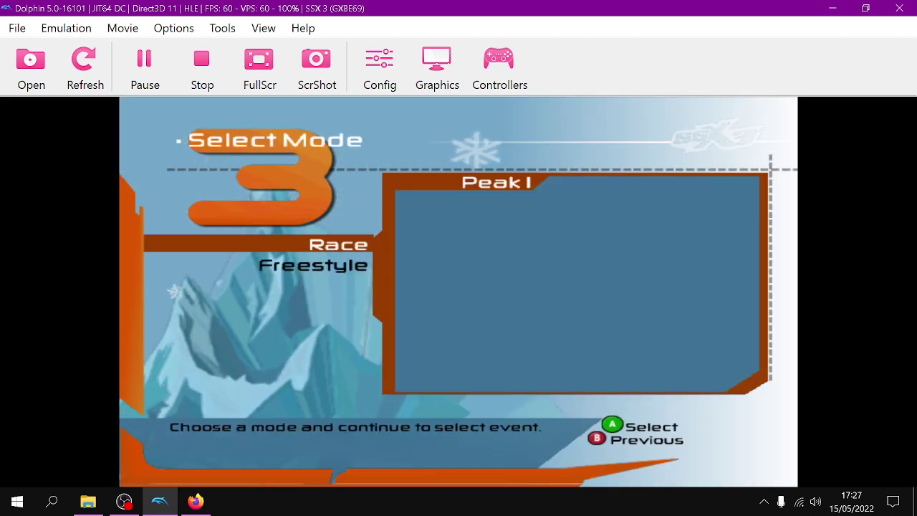
key("Return")
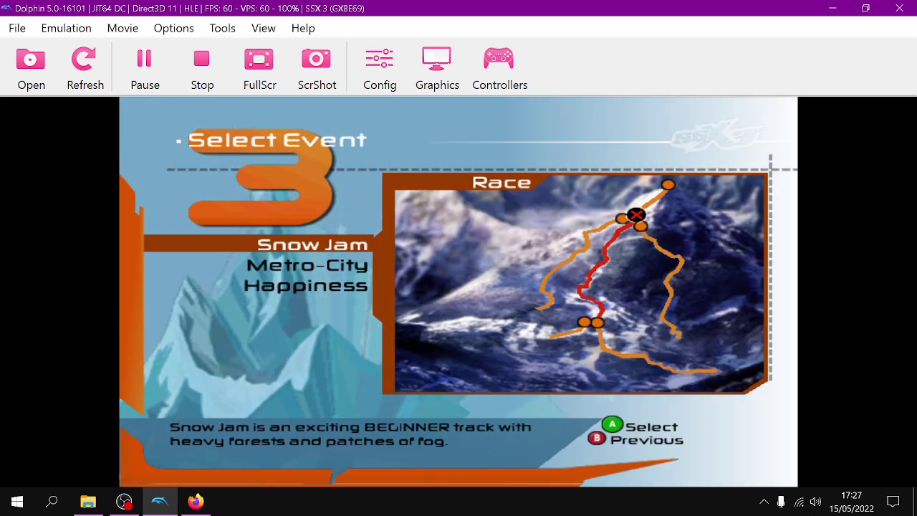
key("Return")
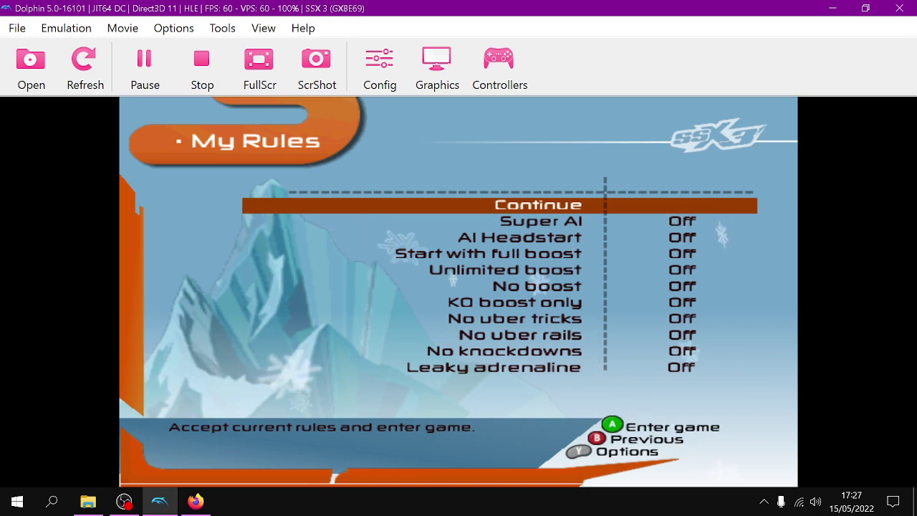
key("Return")
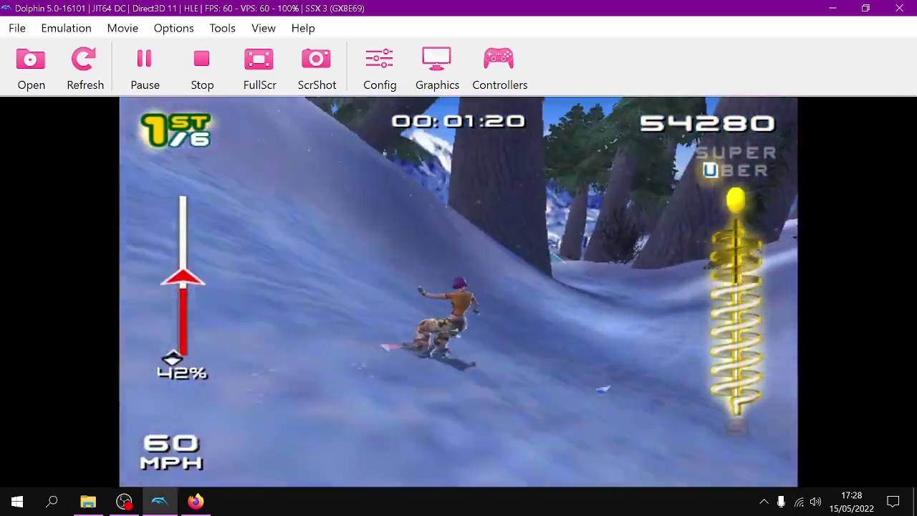
Step: Pause the race and stop the emulation of SSX 3, confirming the stop
key("Return")
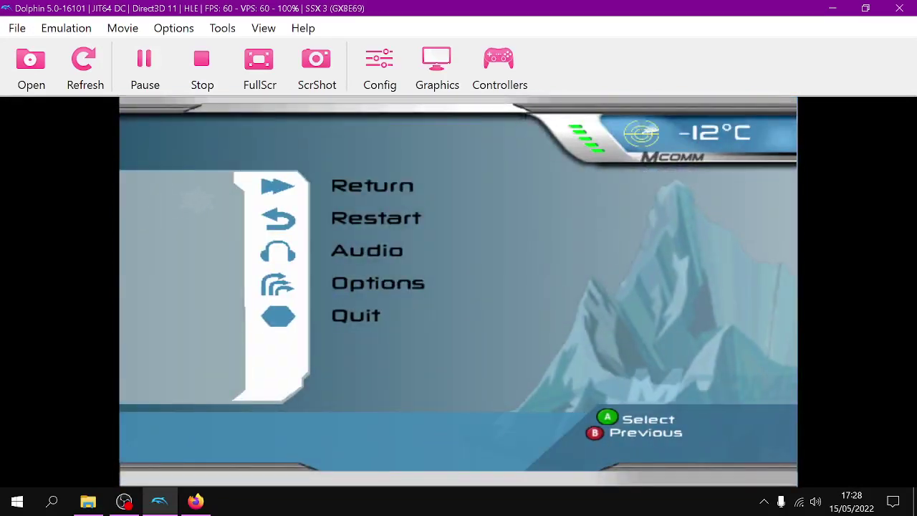
key("Down")
key("Down")
key("Down")
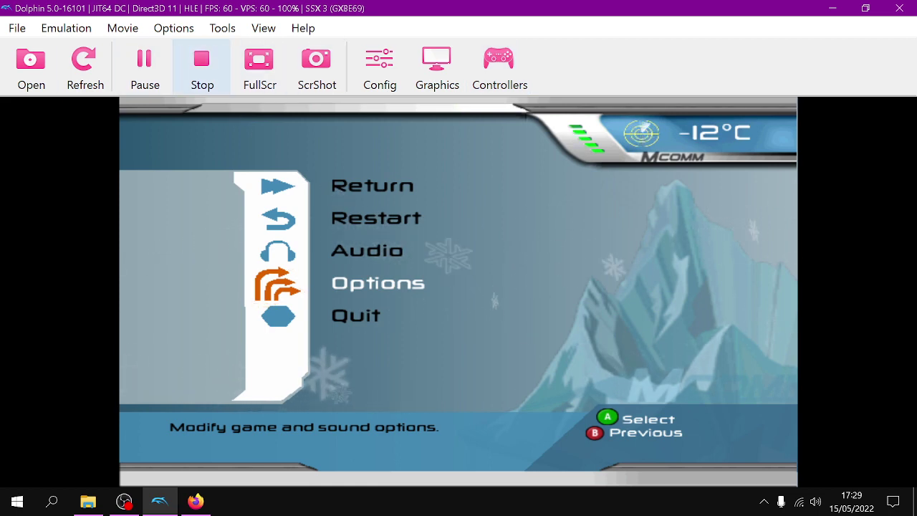
left_click(202, 68)
left_click(482, 276)
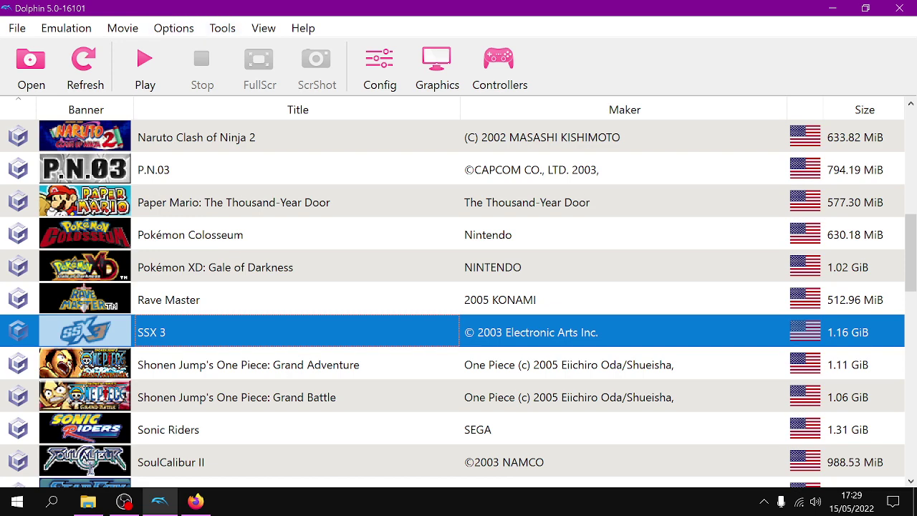
Step: Turn off Render to Main Window in the general graphics settings and close the graphics configuration
left_click(379, 66)
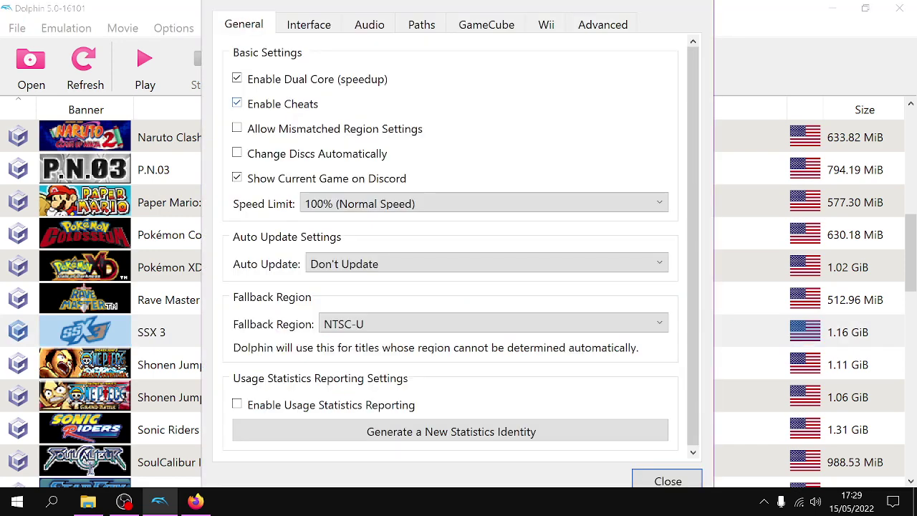
left_click(667, 480)
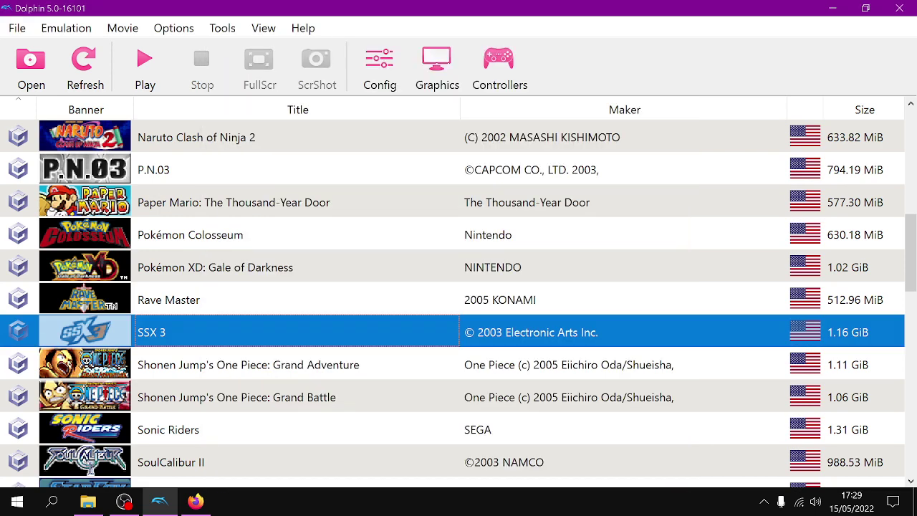
left_click(436, 65)
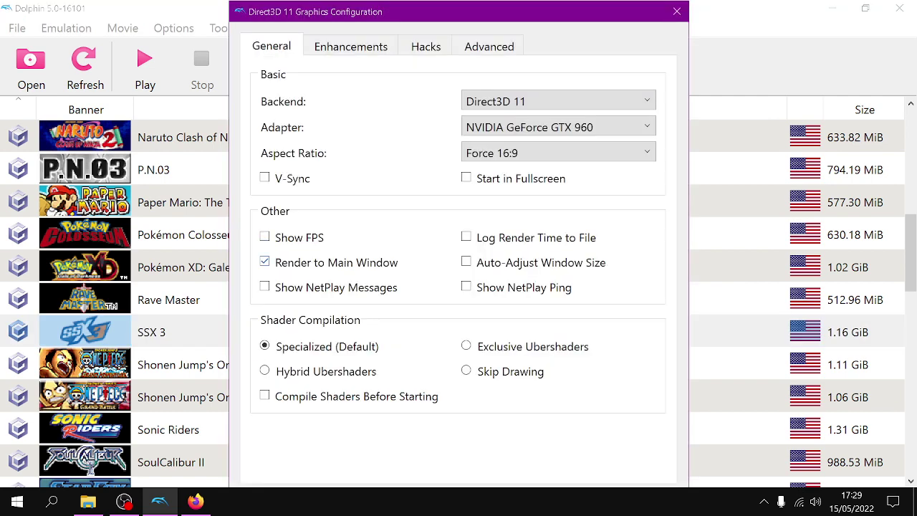
left_click(264, 262)
left_click(676, 11)
Step: Find Mario Kart Wii in the game list, launch it, and maximize its game window
scroll(459, 286, "up", 5)
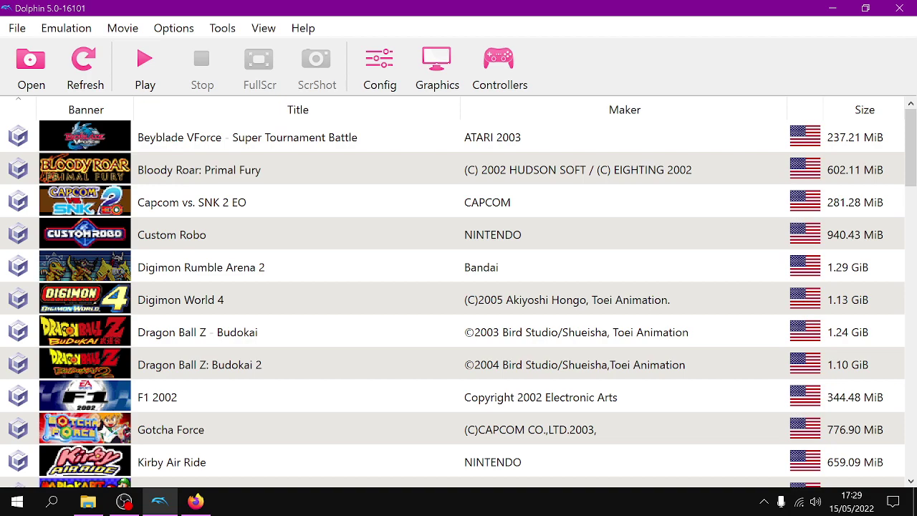
scroll(458, 301, "down", 15)
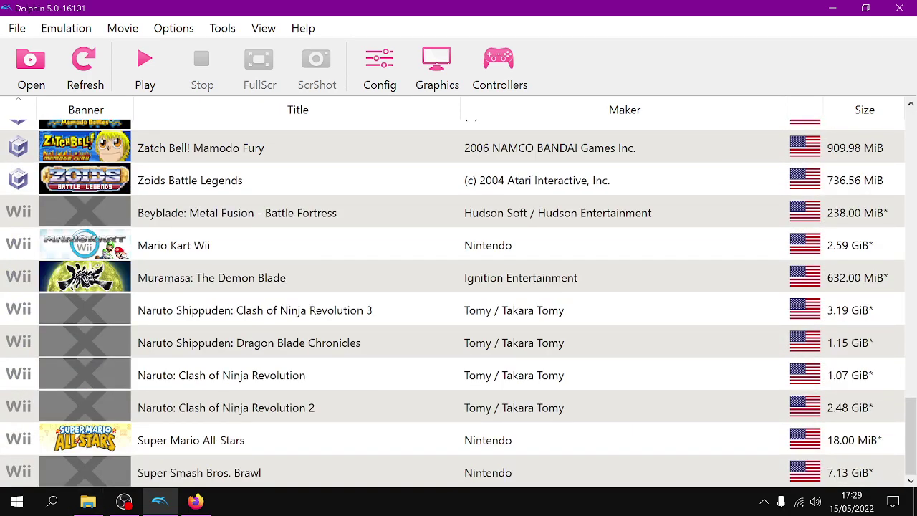
double_click(215, 245)
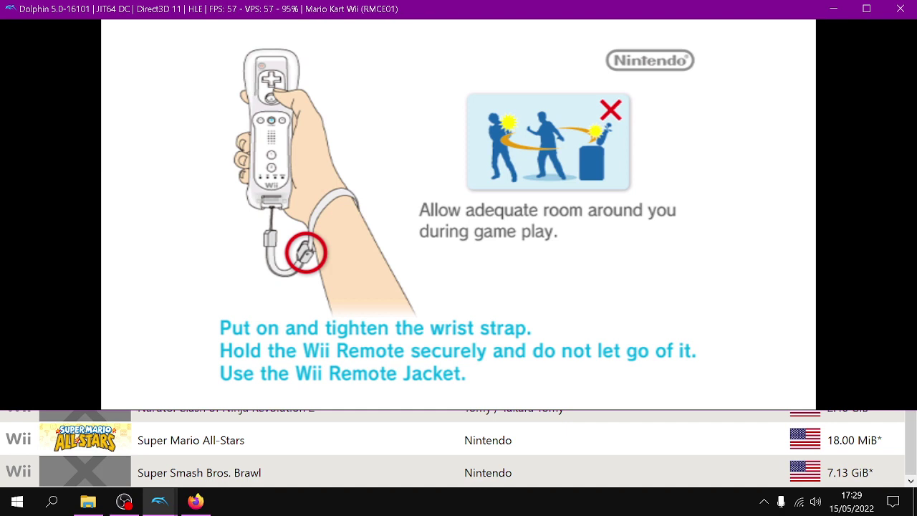
left_click(866, 8)
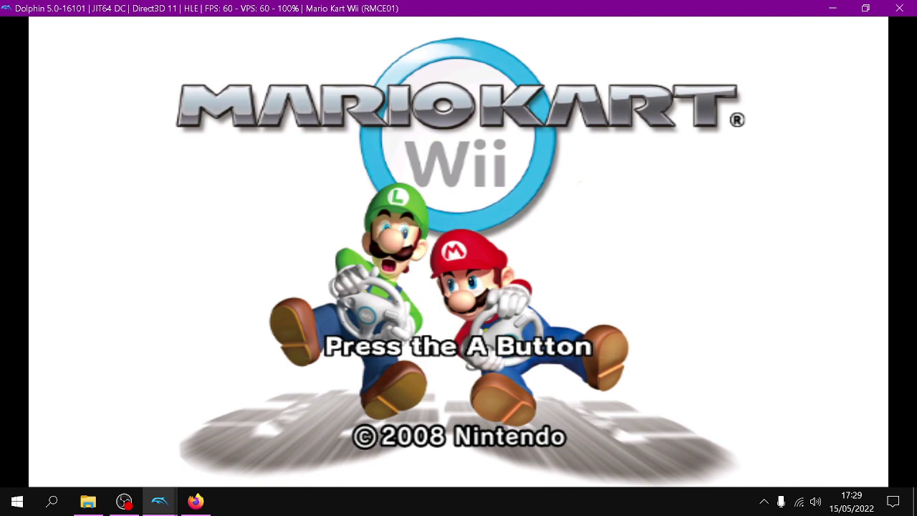
Step: Leave the Mario Kart Wii title screen and choose a single-player Grand Prix in the 50cc class
key("x")
key("x")
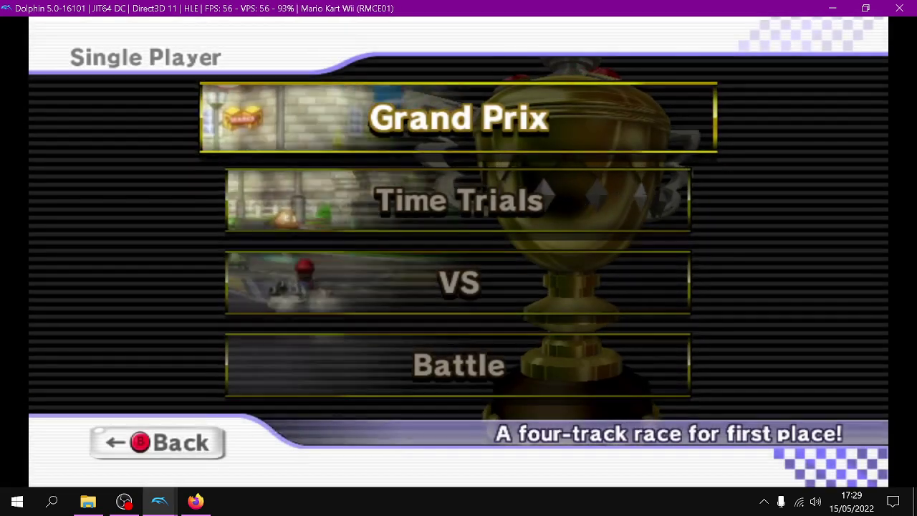
key("Return")
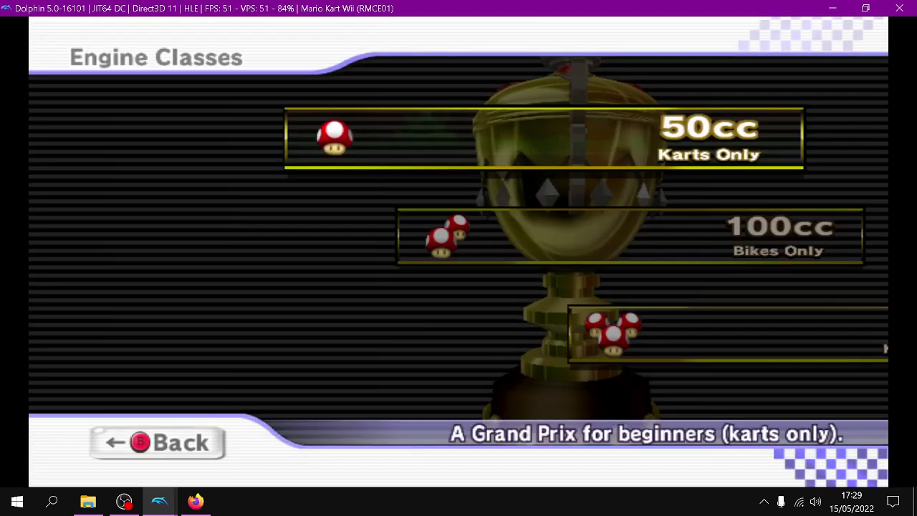
key("Return")
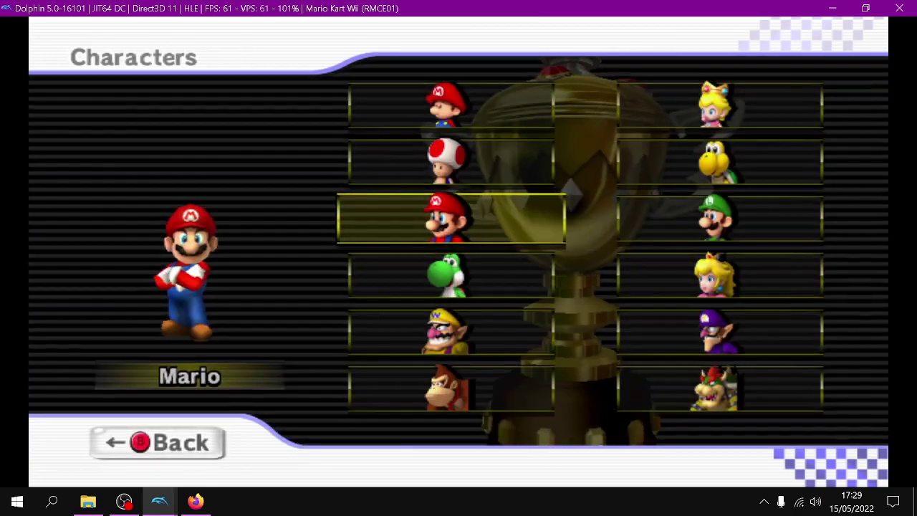
Step: Choose Mario with the preselected kart and Manual drift, and start the Mushroom Cup
key("Return")
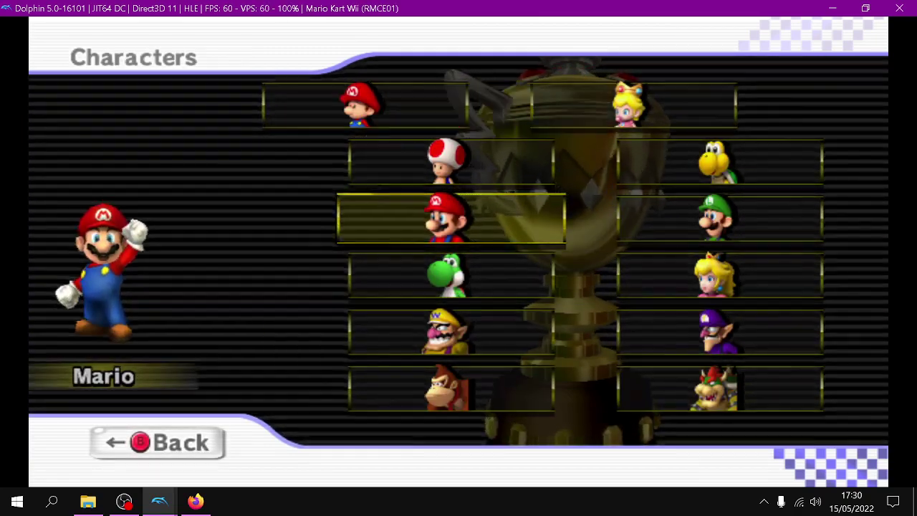
key("Return")
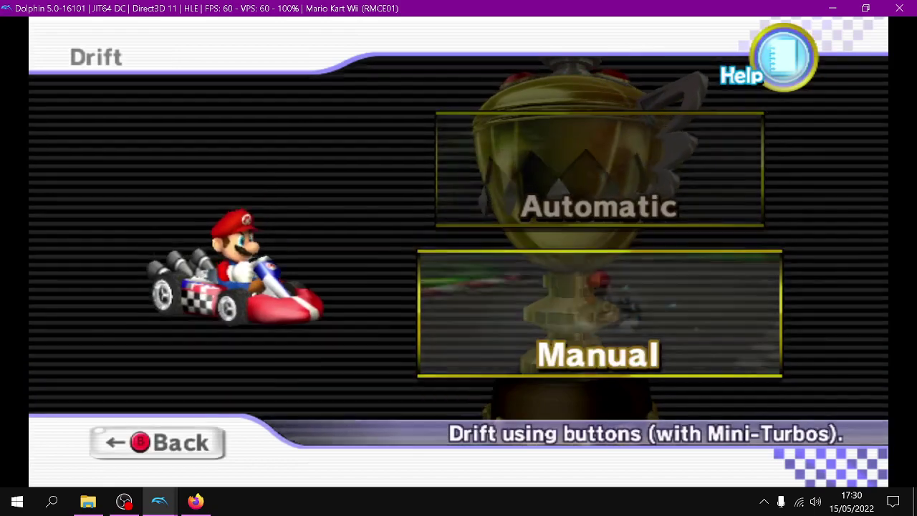
key("Return")
key("Return")
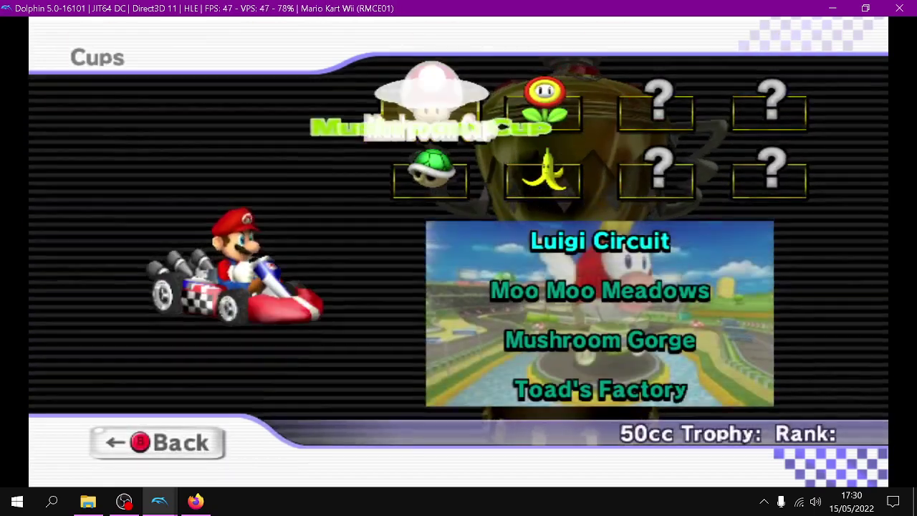
key("Return")
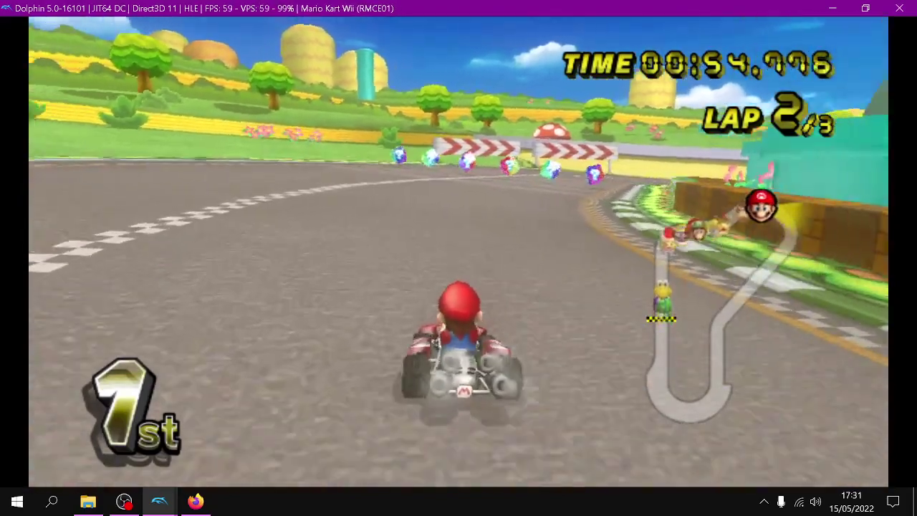
Step: Pause the Mario Kart Wii race and stop the emulation
key("Return")
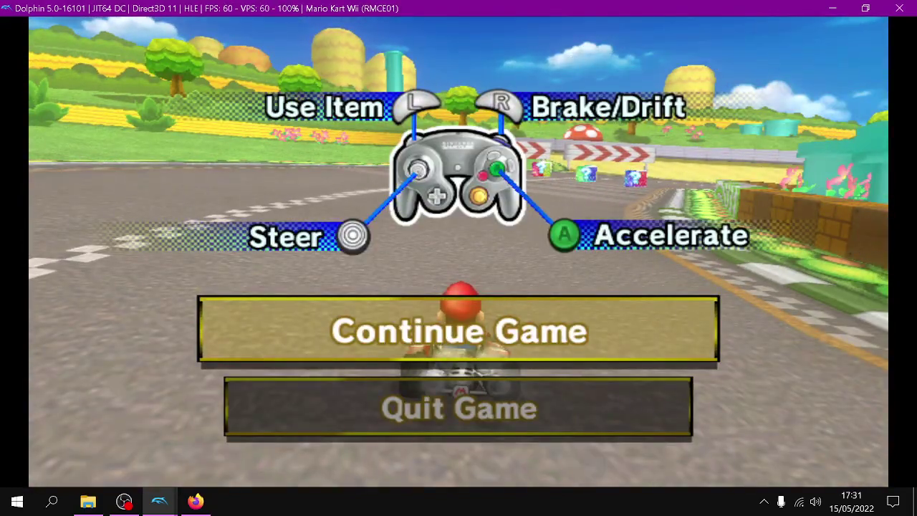
key("Escape")
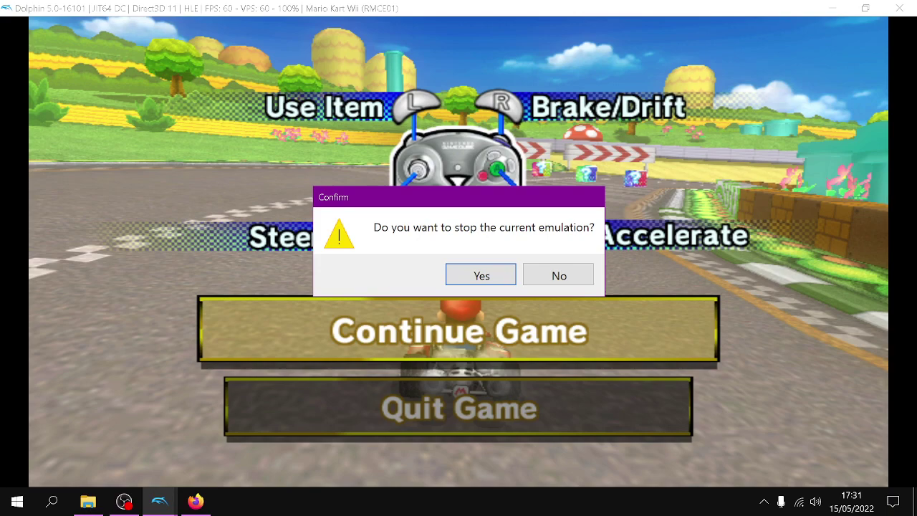